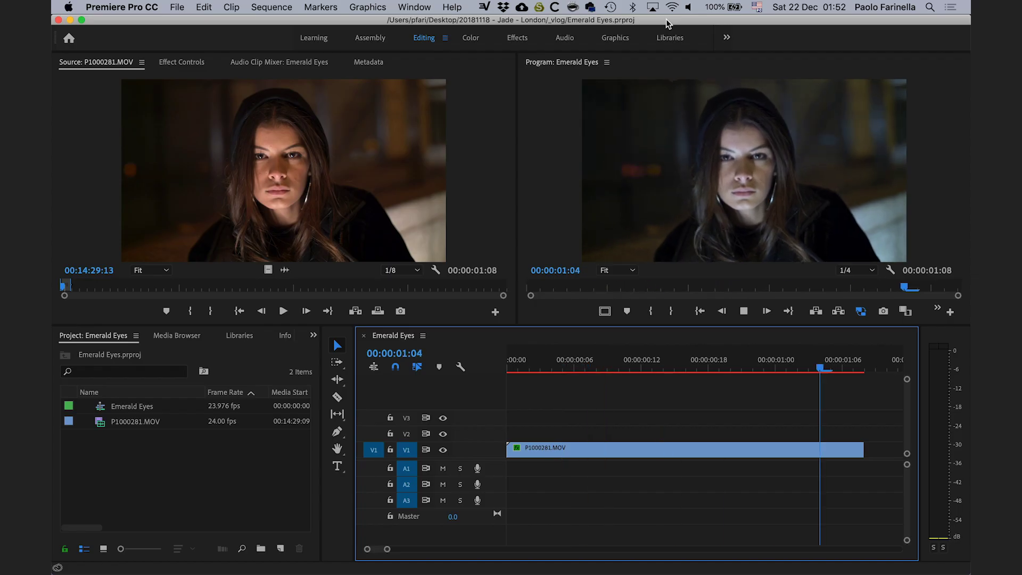
- Stop playback, duplicate the P1000281.MOV clip from V1 onto V2, and disable the original clip on V1
key(space)
drag(594, 450, 592, 435)
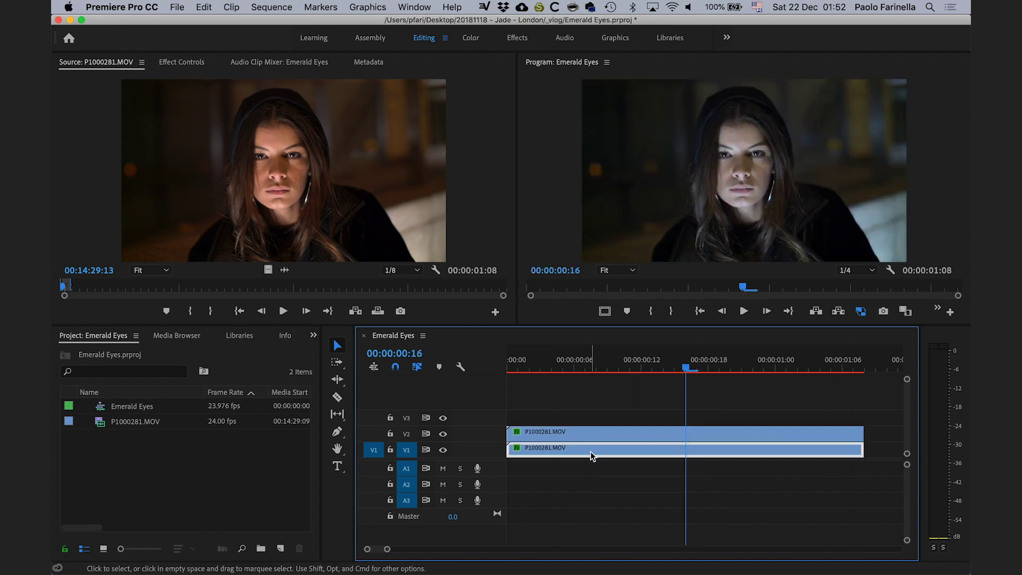
key(super)
key(shift+e)
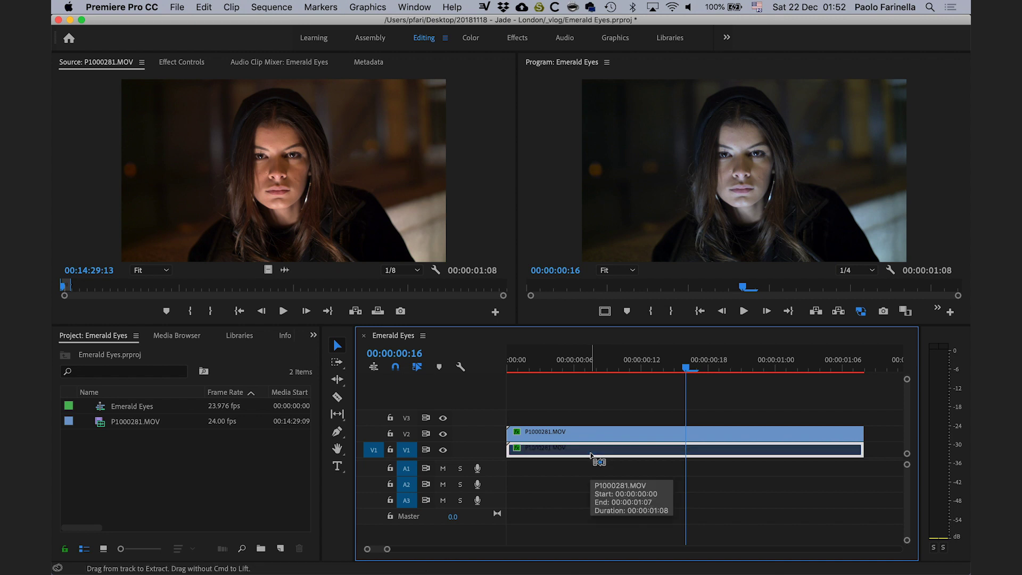
- Replace the V2 clip with an After Effects composition and save the new project as Emerald Eyes.aep in the _vlog folder
click(594, 433)
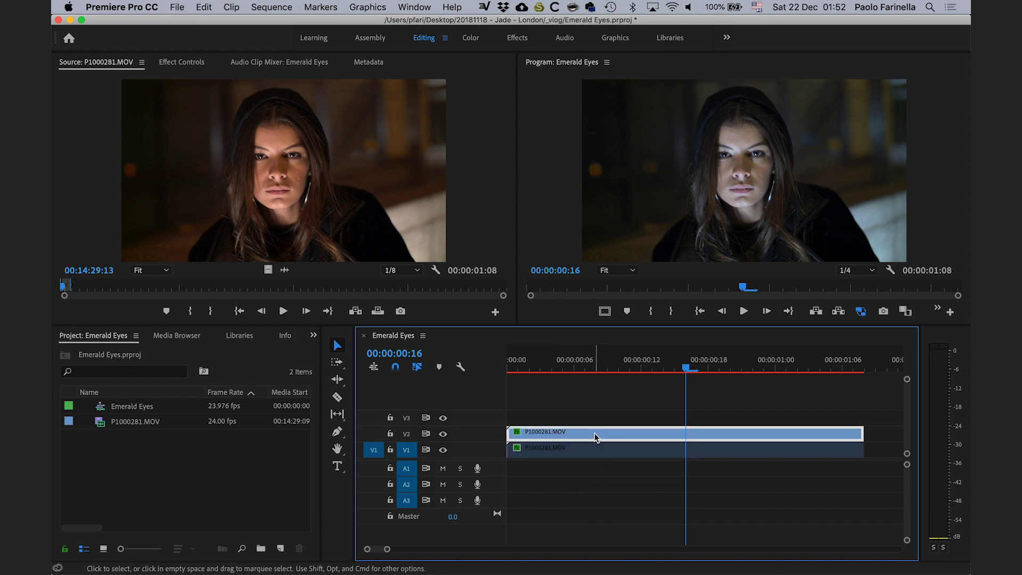
right_click(595, 437)
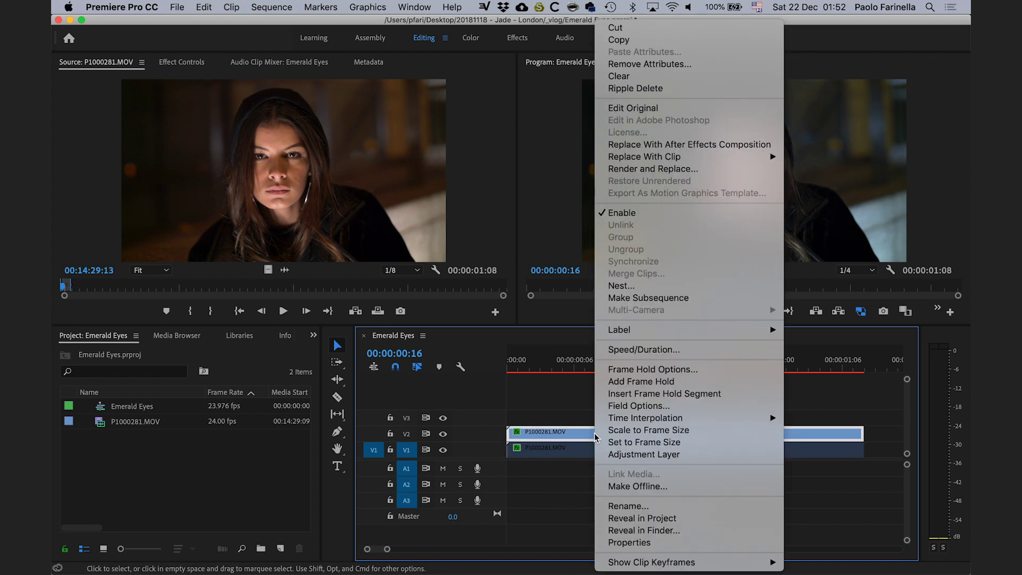
click(646, 145)
text(Emerald Eyes.aep)
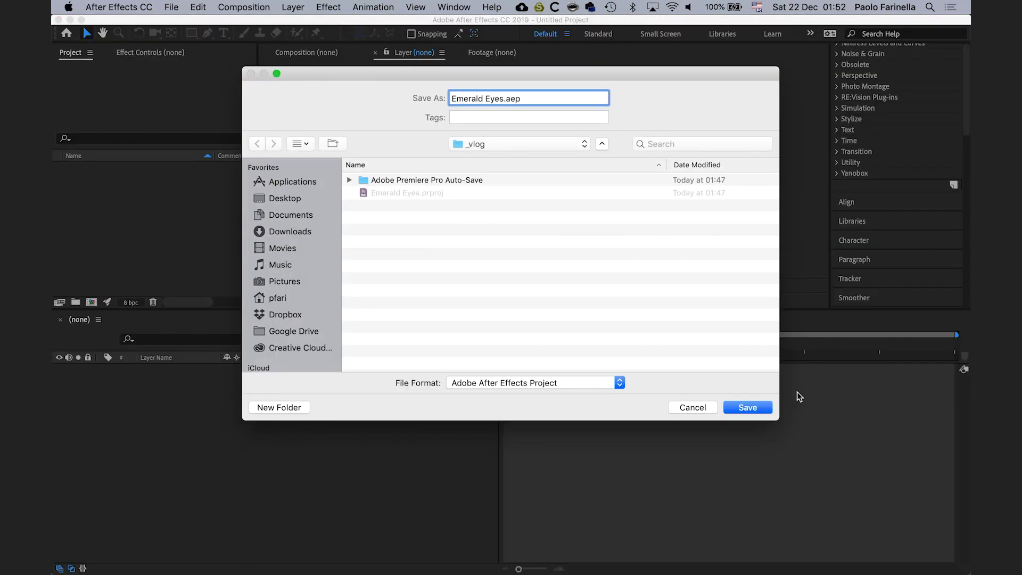
click(759, 408)
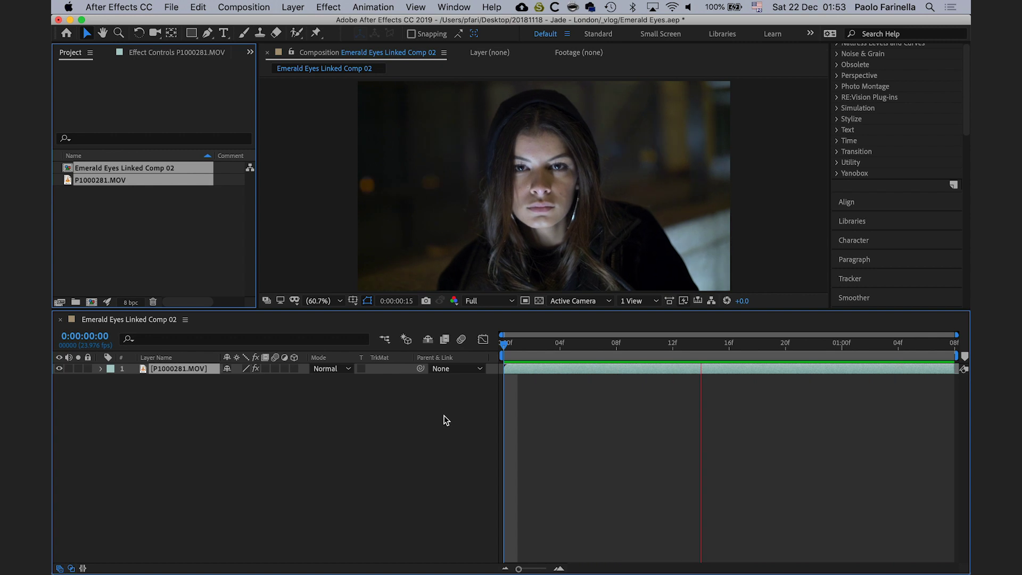
- Add a null object to the linked composition and rename it Tracker Pupils
click(676, 371)
right_click(331, 406)
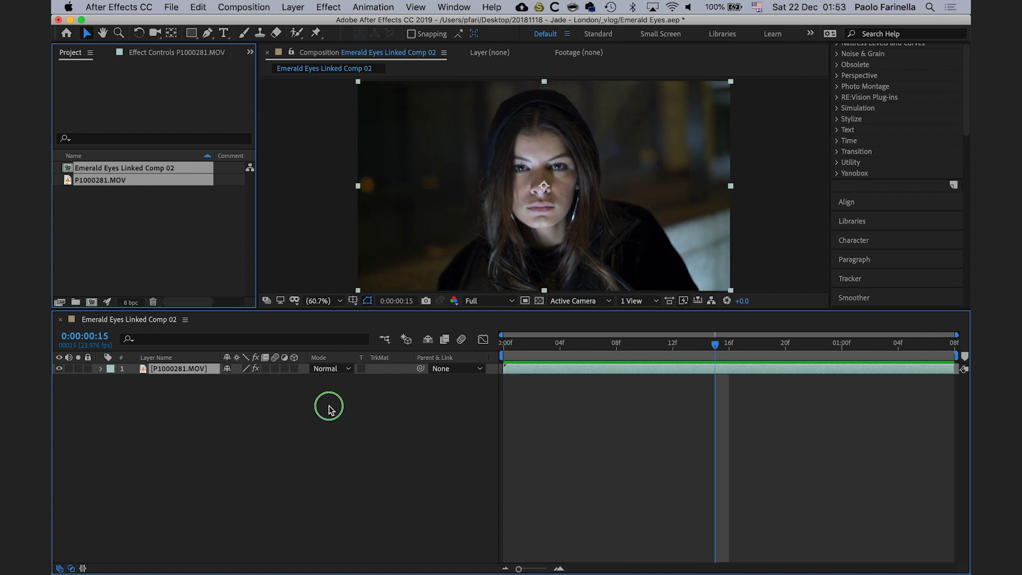
mouse_move(356, 416)
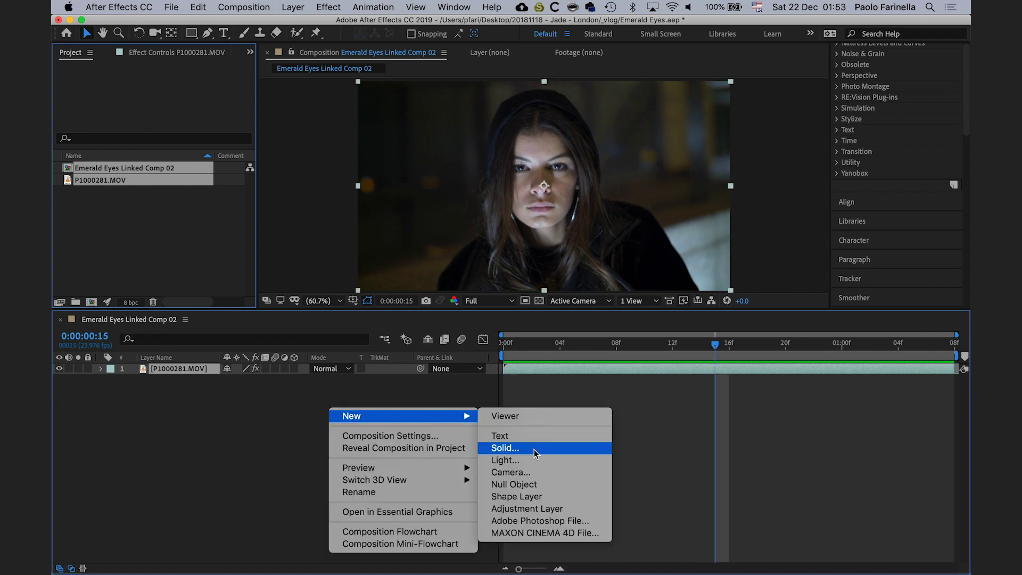
click(536, 484)
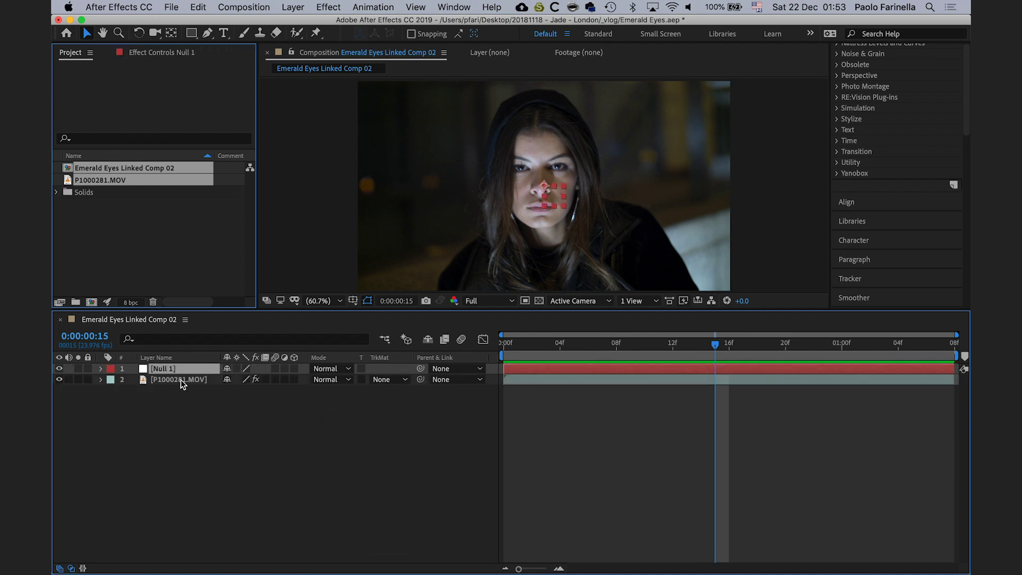
key(Return)
text(Pracker Pupils)
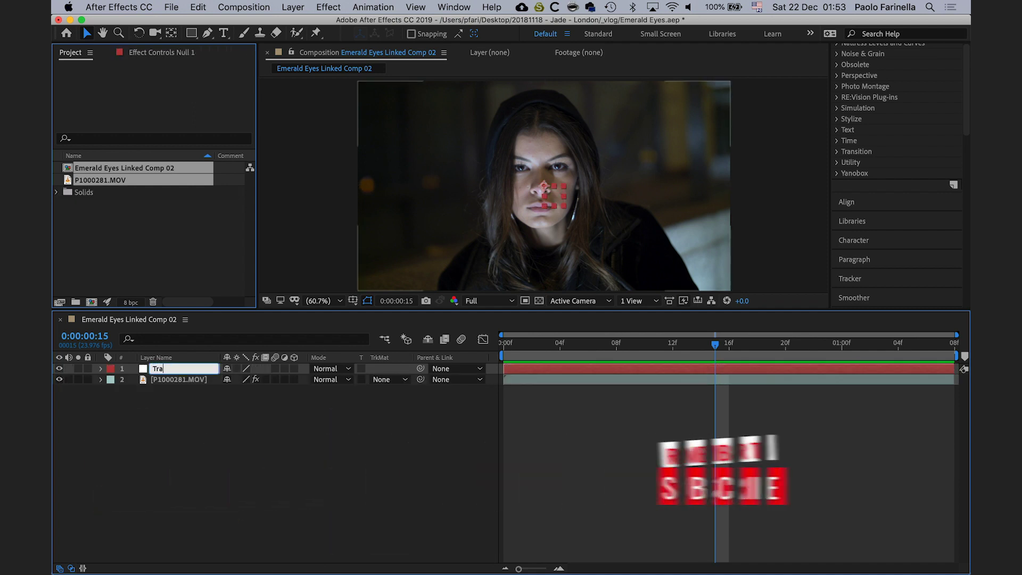
- Enlarge the viewer area and start a motion track on the P1000281.MOV layer
click(852, 279)
drag(864, 311, 865, 402)
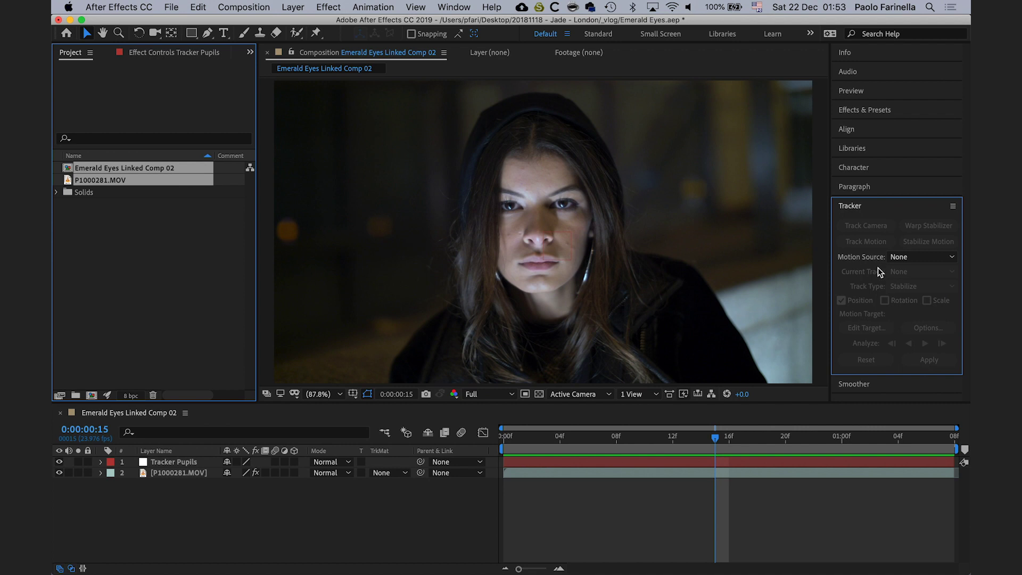
click(170, 473)
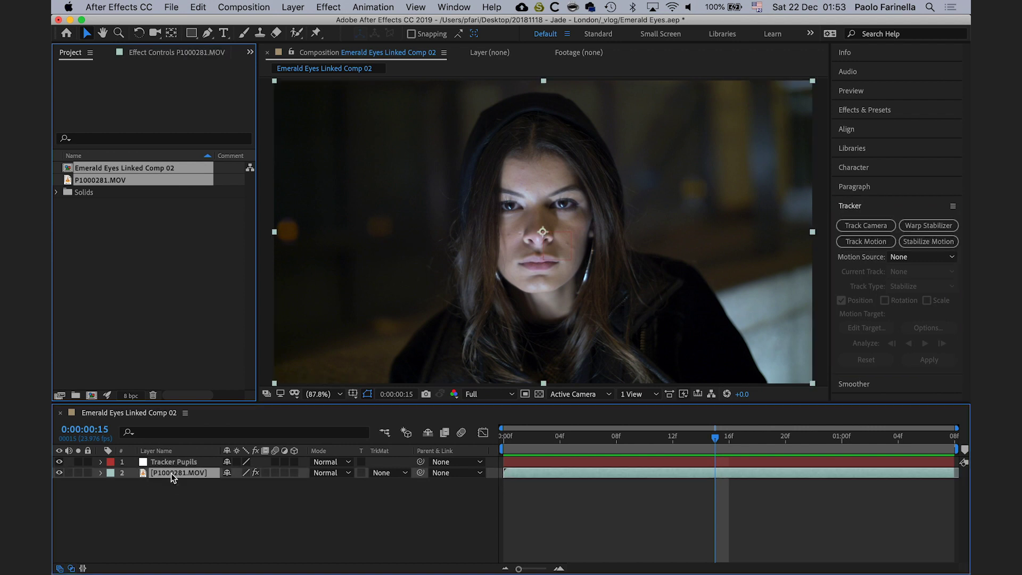
click(876, 242)
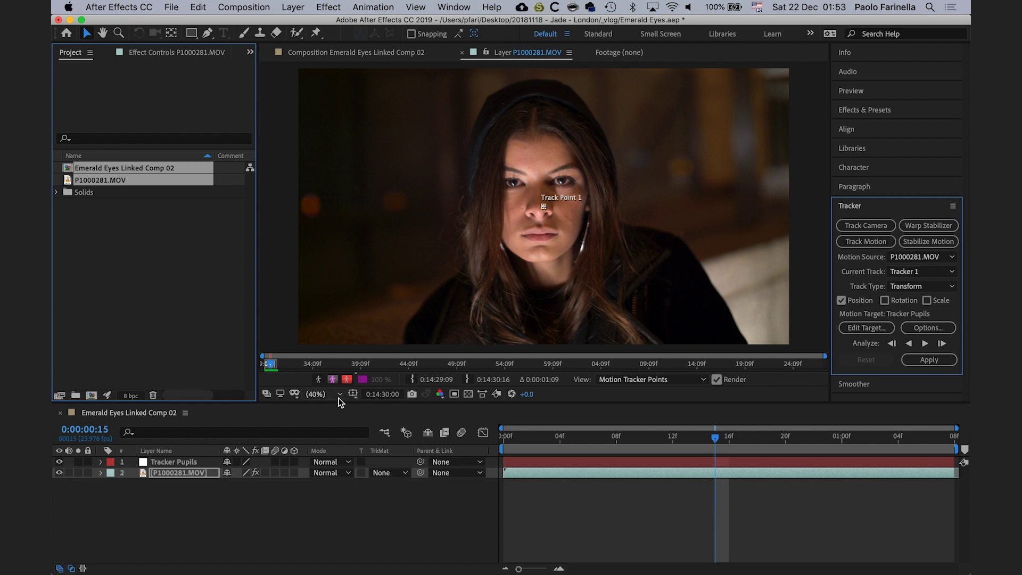
- Enlarge Track Point 1, center it on the pupil of the eye on the picture's right side at the first frame, and analyze forward
click(340, 395)
click(334, 308)
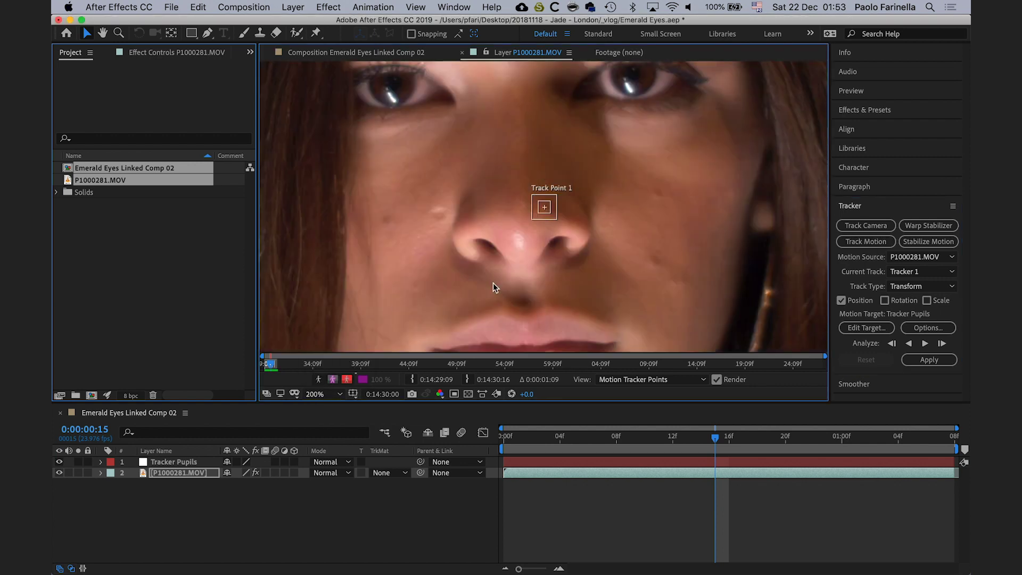
drag(556, 219, 589, 248)
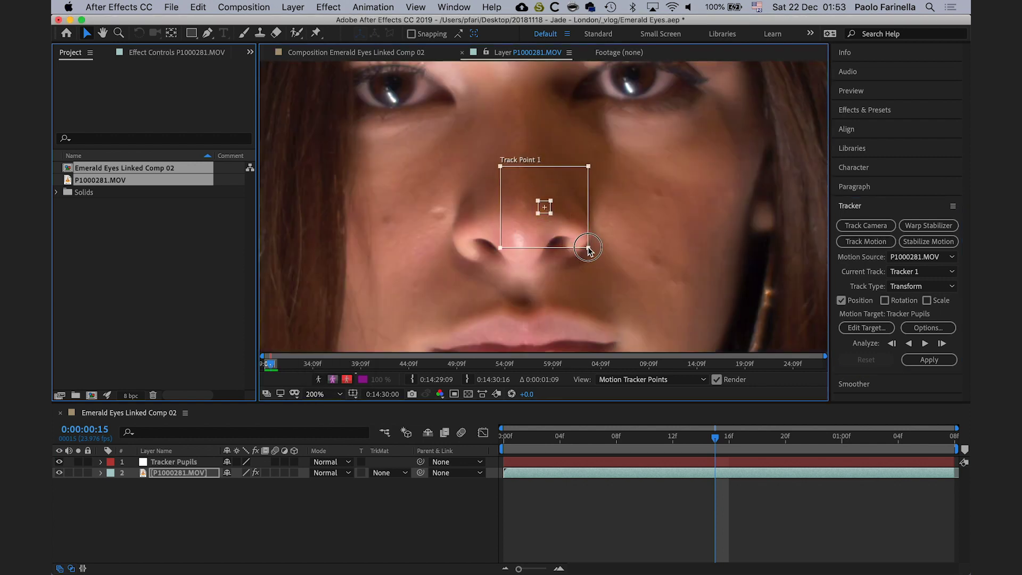
drag(551, 213, 657, 120)
drag(715, 429, 474, 433)
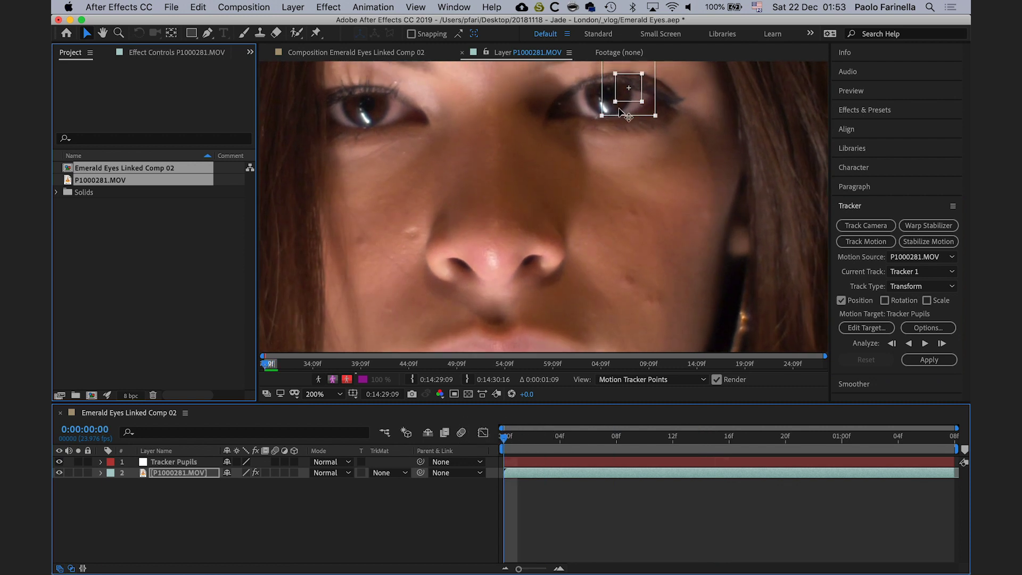
drag(628, 96, 608, 114)
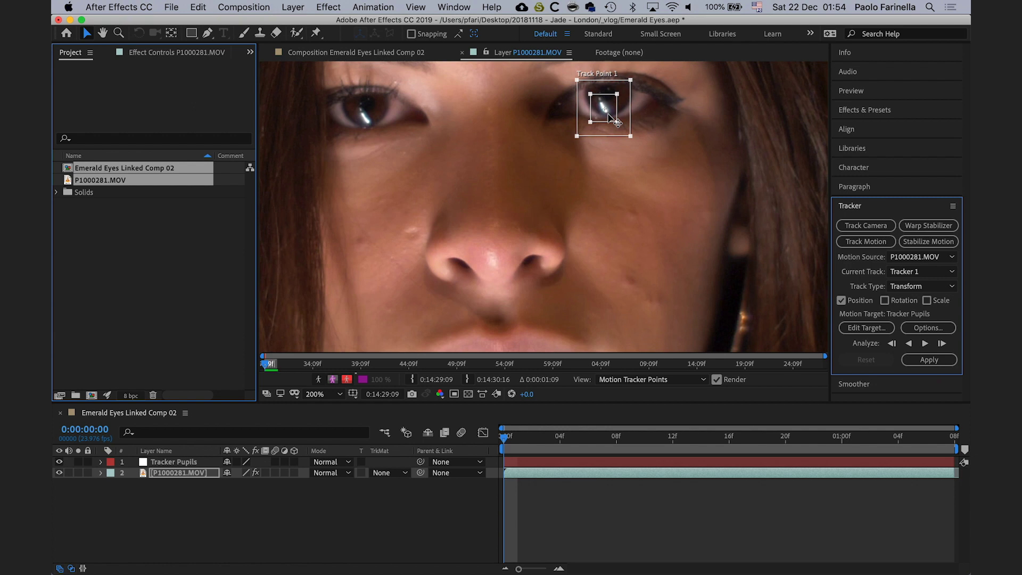
click(925, 344)
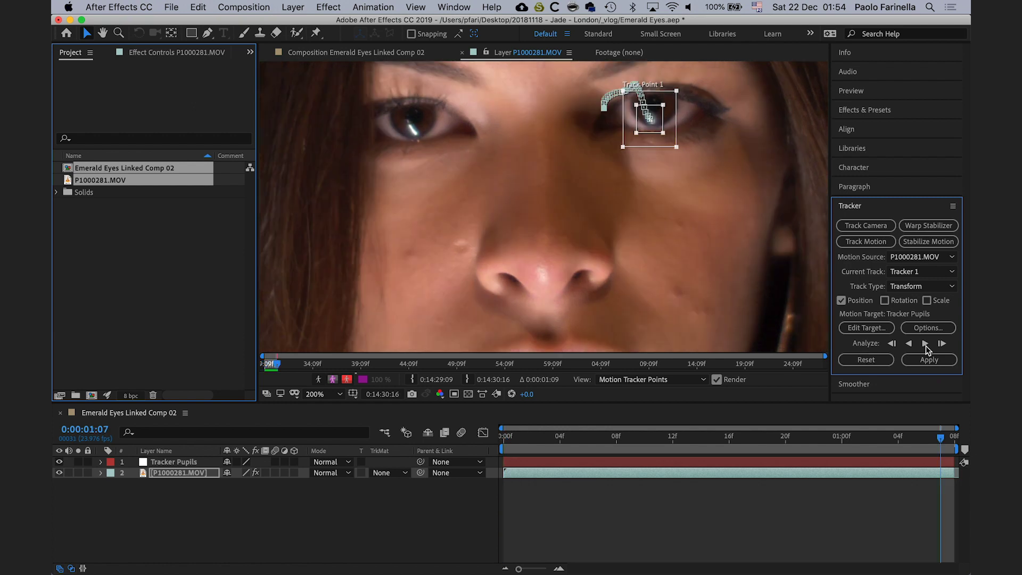
- Apply the tracking data to the Tracker Pupils null in X and Y, and hide the null layer
click(866, 327)
click(506, 248)
click(476, 260)
click(549, 303)
click(921, 358)
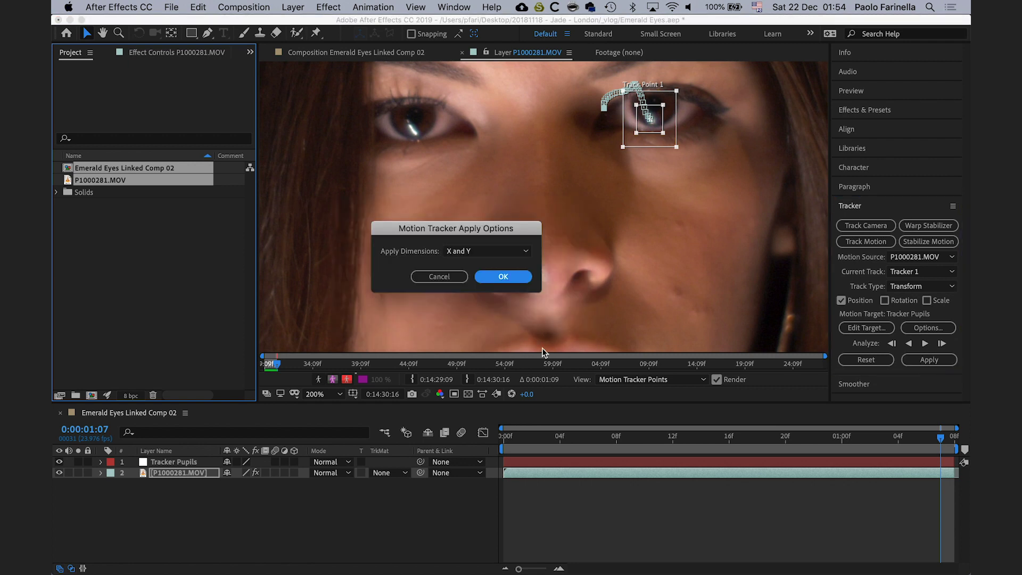
click(493, 279)
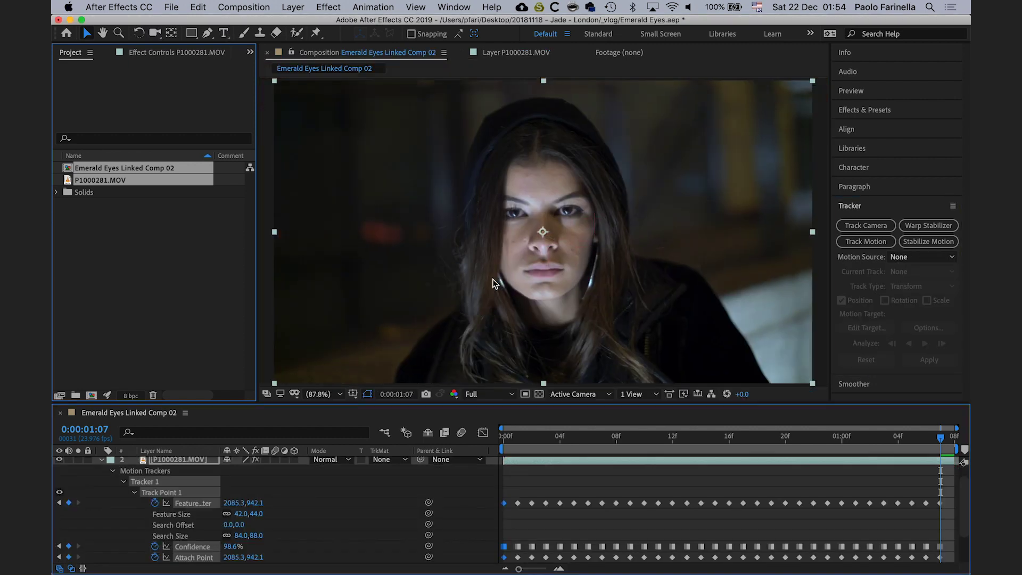
click(101, 460)
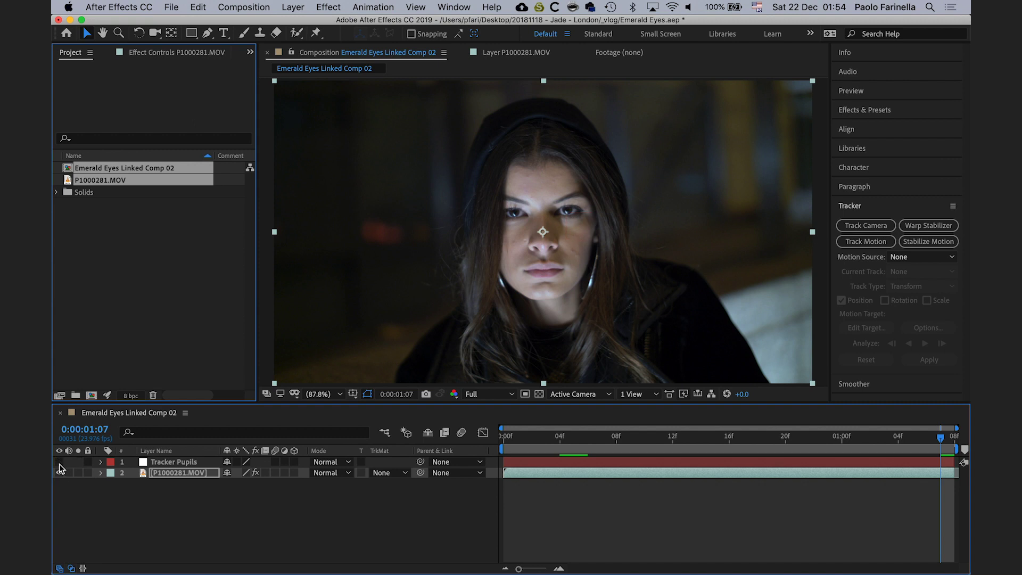
- Add an adjustment layer to the composition and rename it Exposure Pupils
click(177, 502)
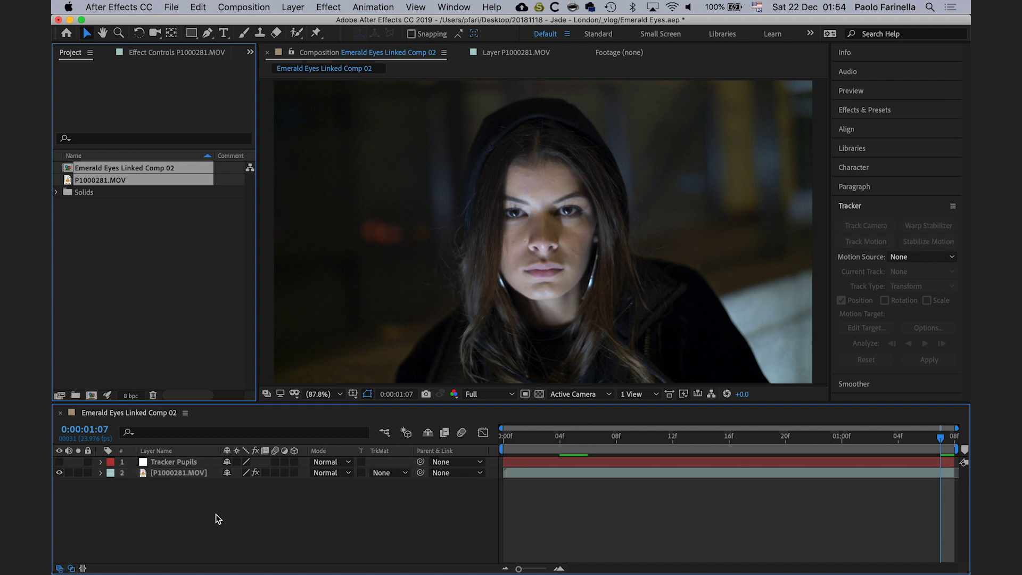
right_click(218, 519)
mouse_move(266, 435)
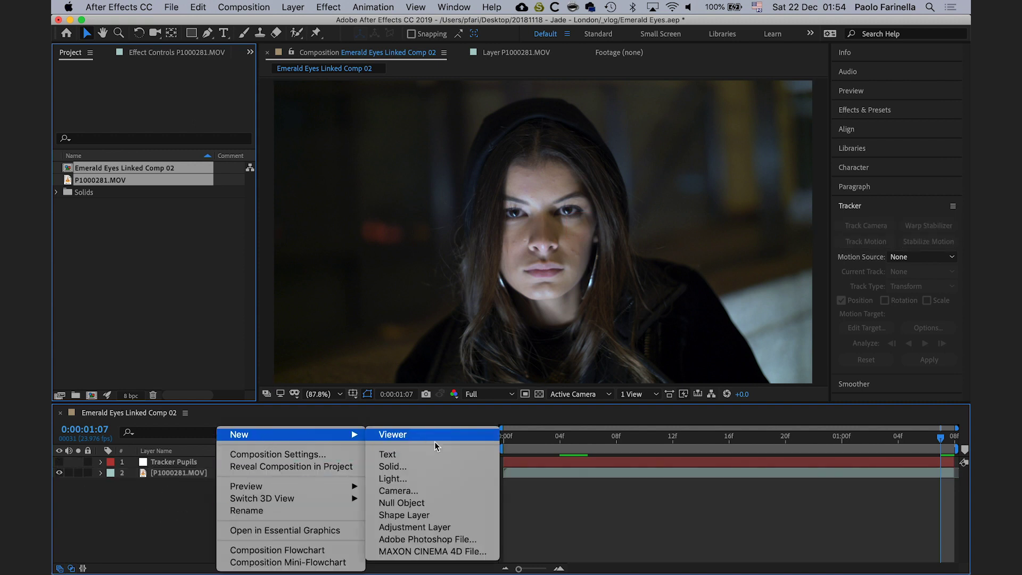
click(449, 527)
key(Return)
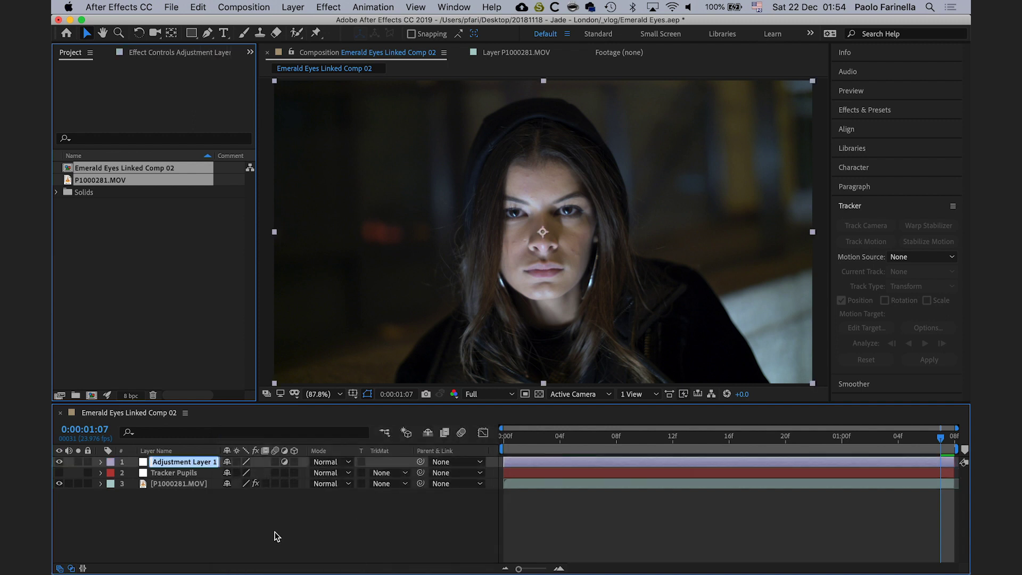
text(Exposure Pupils)
key(Return)
click(211, 524)
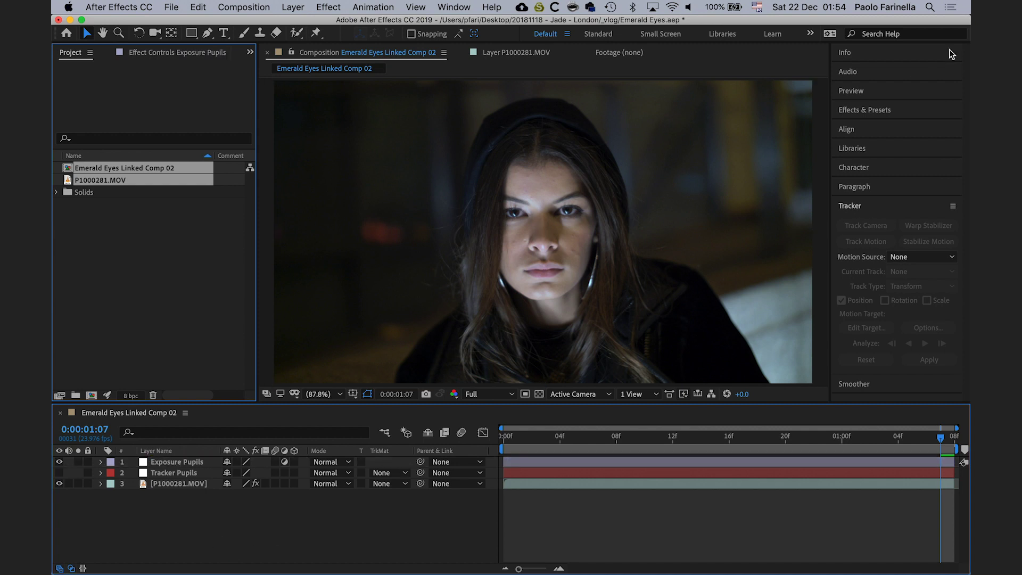
- Find the Lumetri Color effect and apply it to the Exposure Pupils layer
click(894, 111)
click(897, 128)
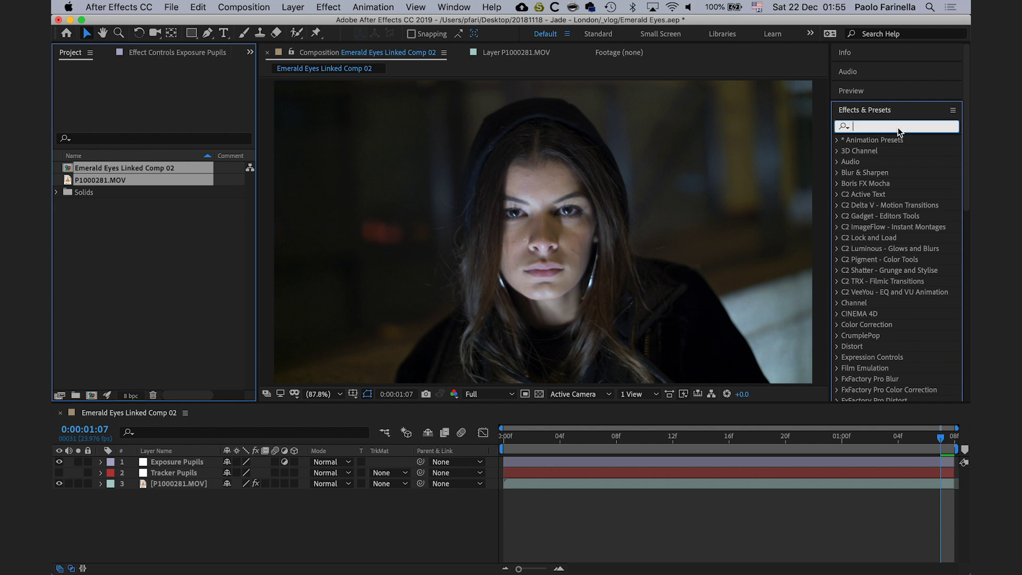
text(lumetr)
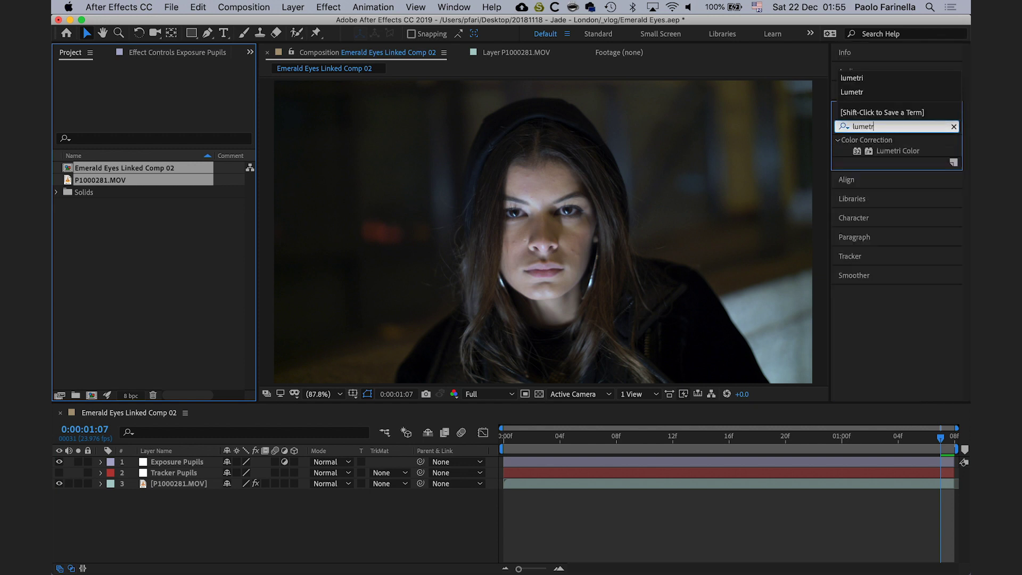
drag(905, 151, 200, 463)
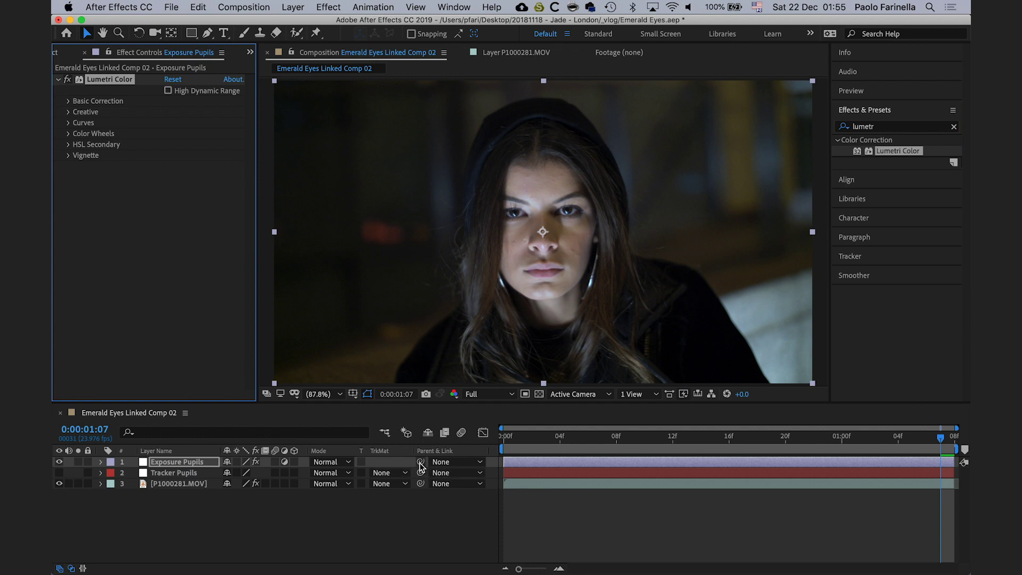
- Parent the Exposure Pupils layer to the Tracker Pupils null and return to the first frame
click(101, 472)
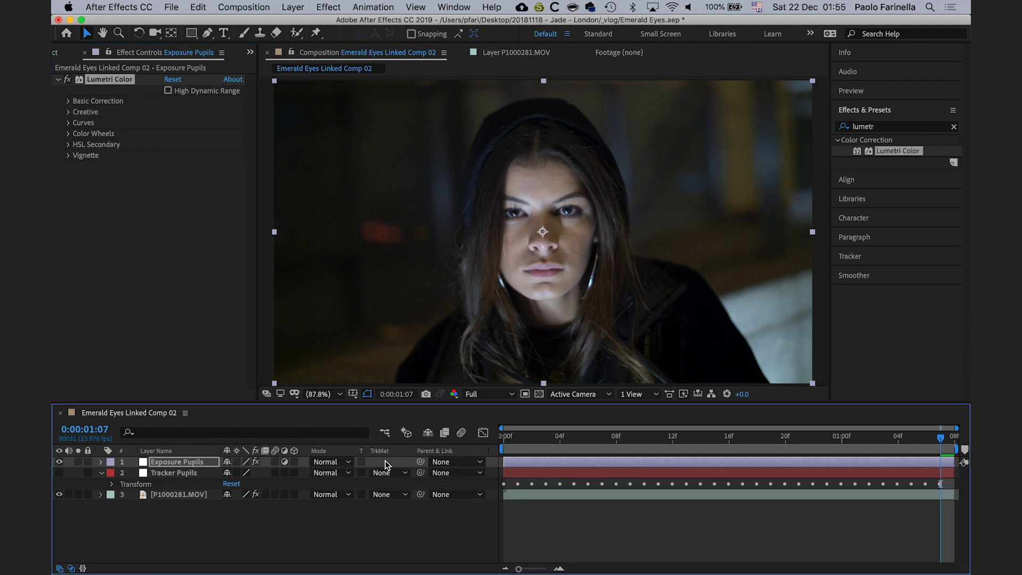
drag(421, 462, 154, 473)
key(Home)
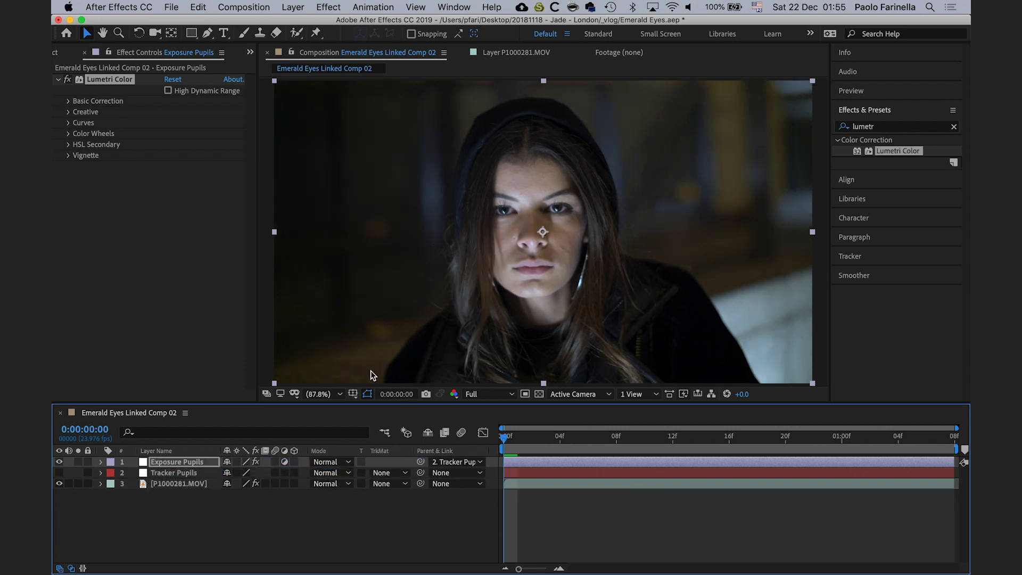
- Draw a closed Pen tool mask around the iris of the image's left eye on the Exposure Pupils layer
click(337, 397)
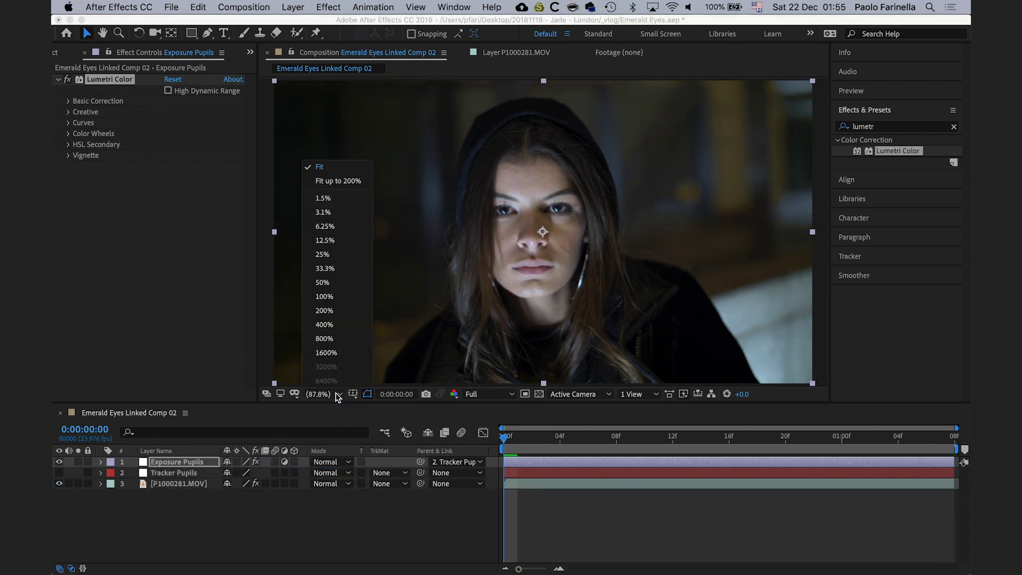
click(336, 313)
click(319, 394)
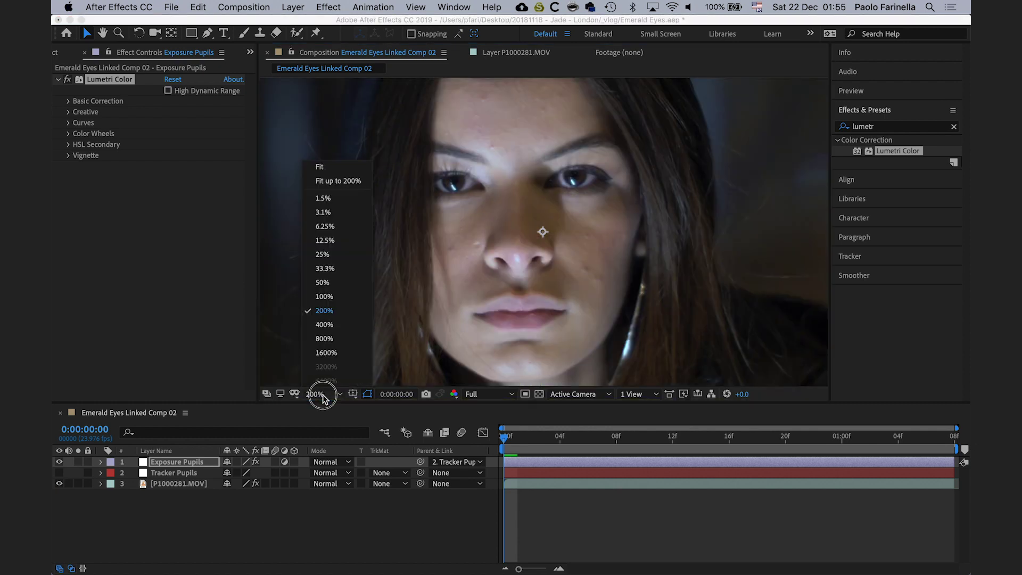
click(346, 338)
key(h)
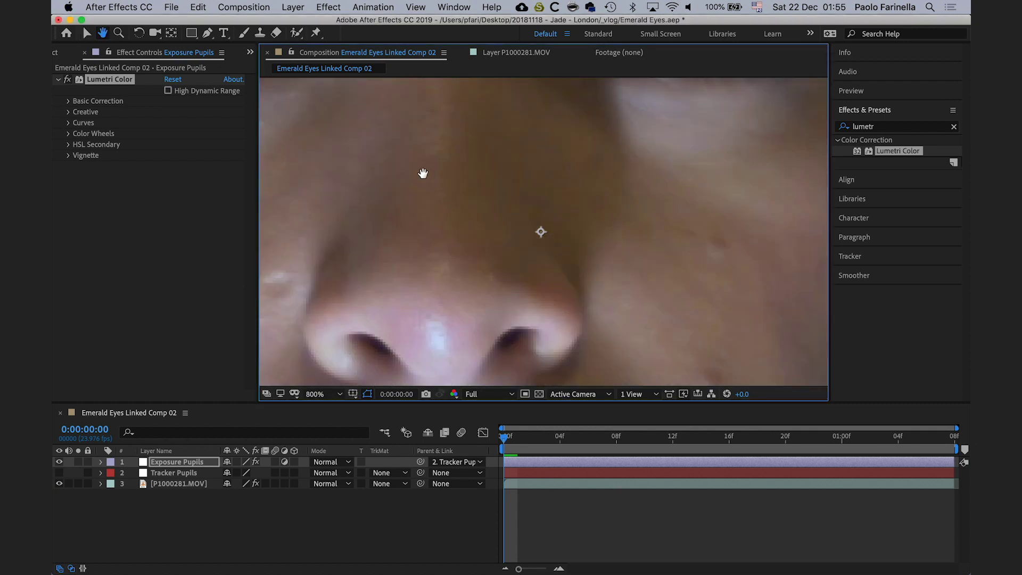
drag(424, 174, 568, 351)
drag(520, 302, 577, 321)
key(v)
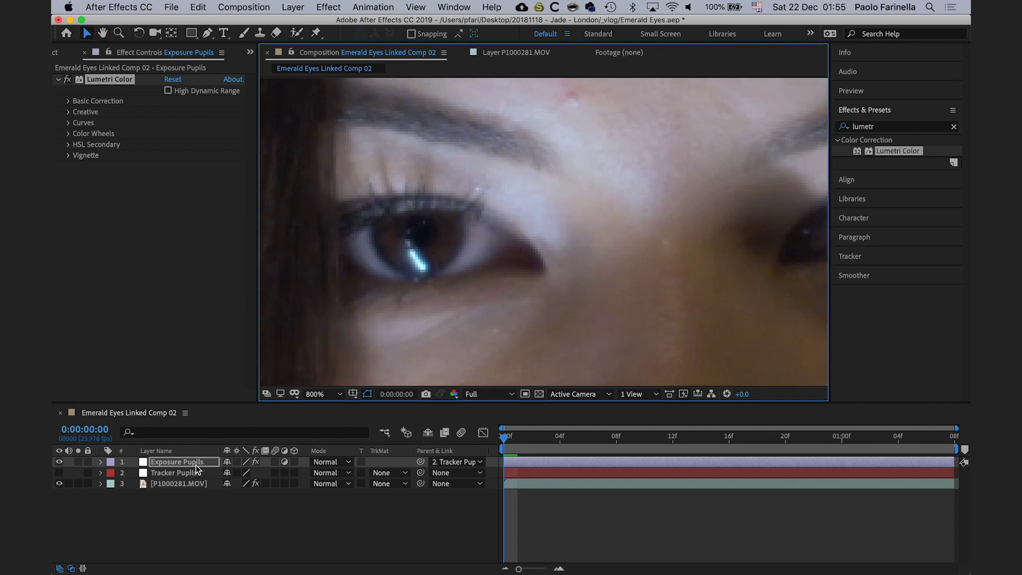
click(148, 463)
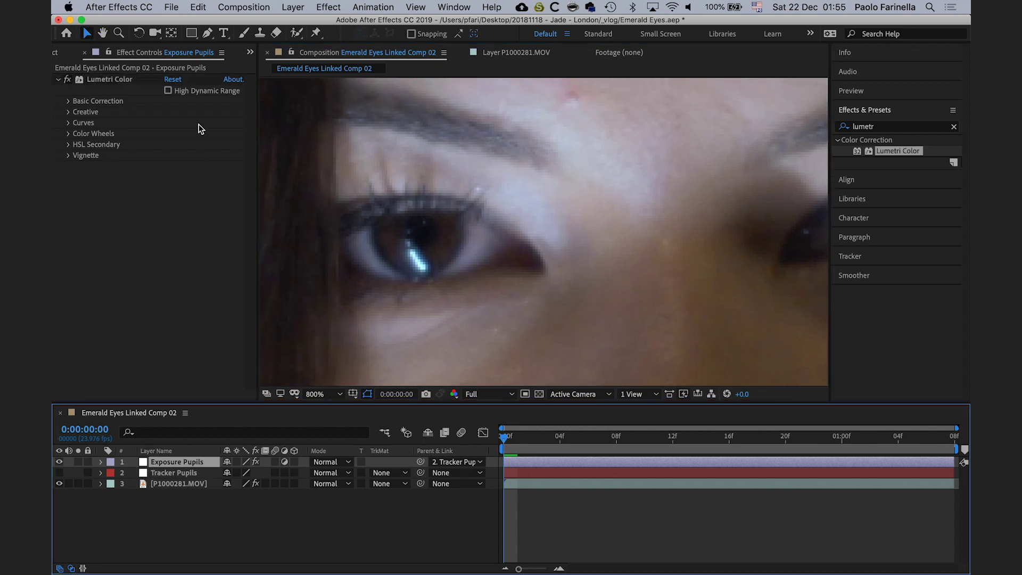
drag(213, 37, 242, 38)
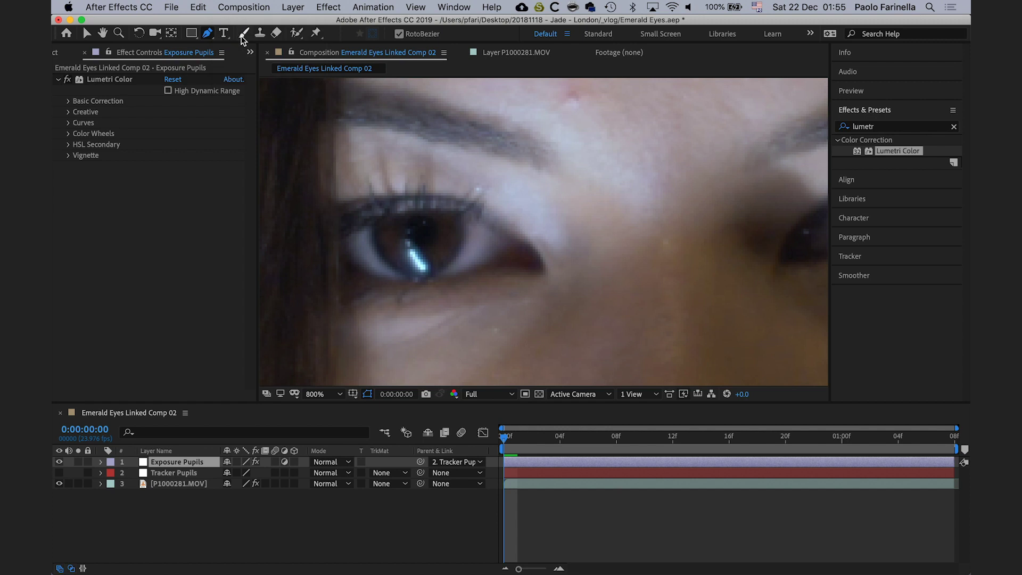
click(374, 222)
click(375, 249)
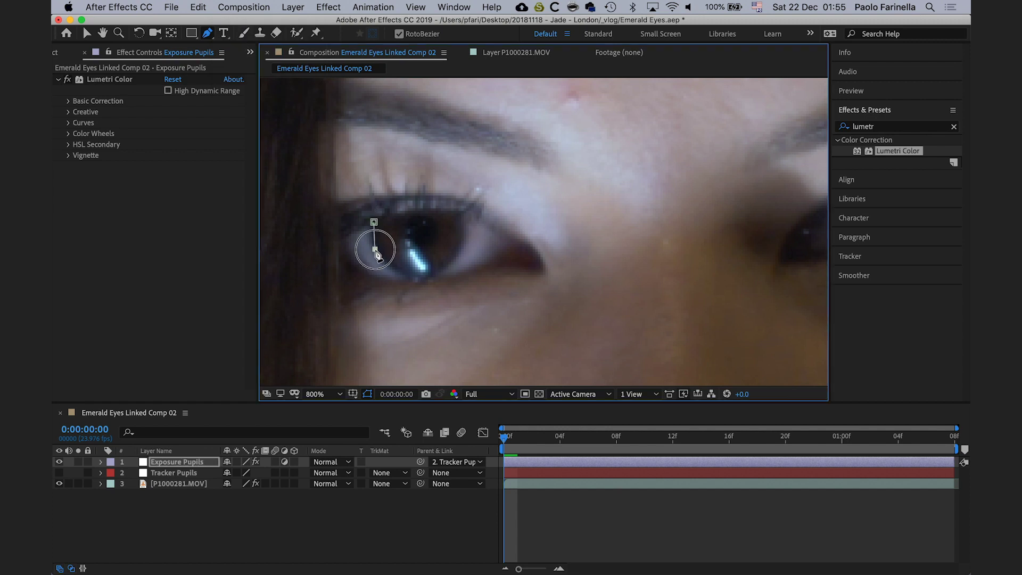
click(394, 269)
click(420, 281)
click(447, 268)
click(464, 243)
click(463, 215)
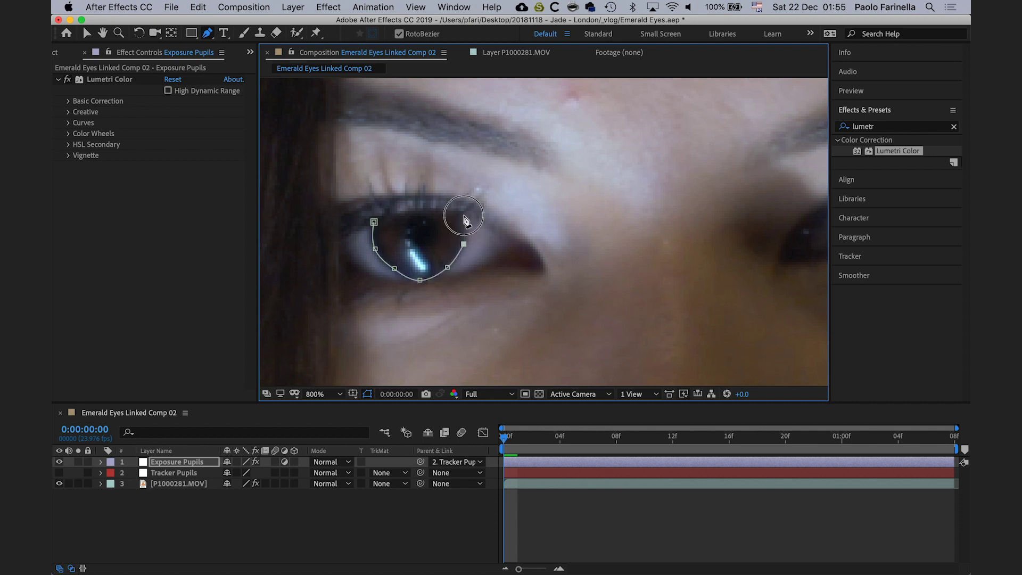
click(426, 209)
click(375, 222)
- Draw a second closed Pen tool mask around the iris of the image's right eye on the Exposure Pupils layer
drag(650, 299, 479, 298)
click(664, 196)
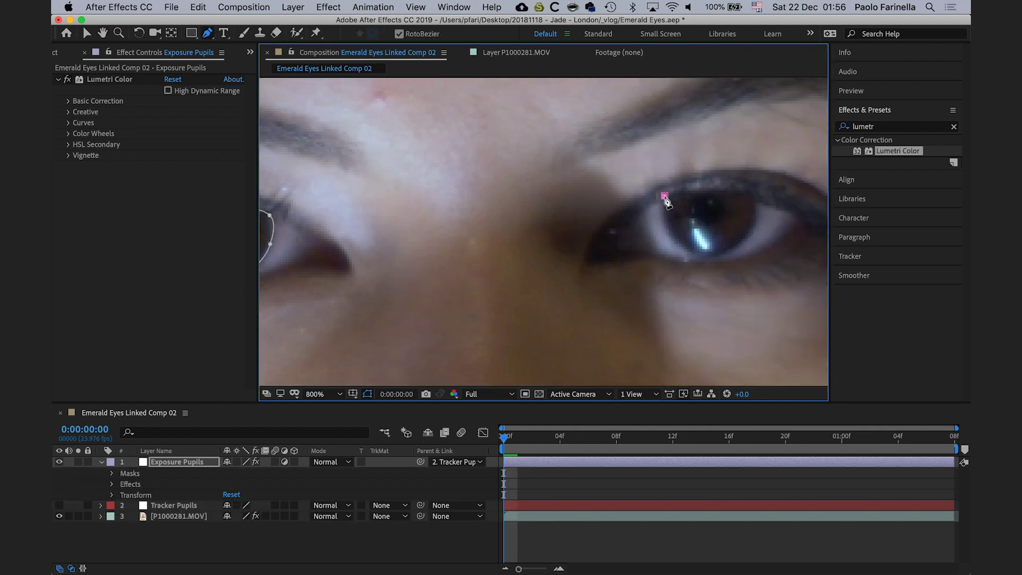
click(662, 216)
click(673, 237)
click(696, 254)
click(720, 255)
click(741, 242)
click(752, 225)
click(753, 199)
click(742, 191)
click(719, 190)
click(694, 190)
click(664, 195)
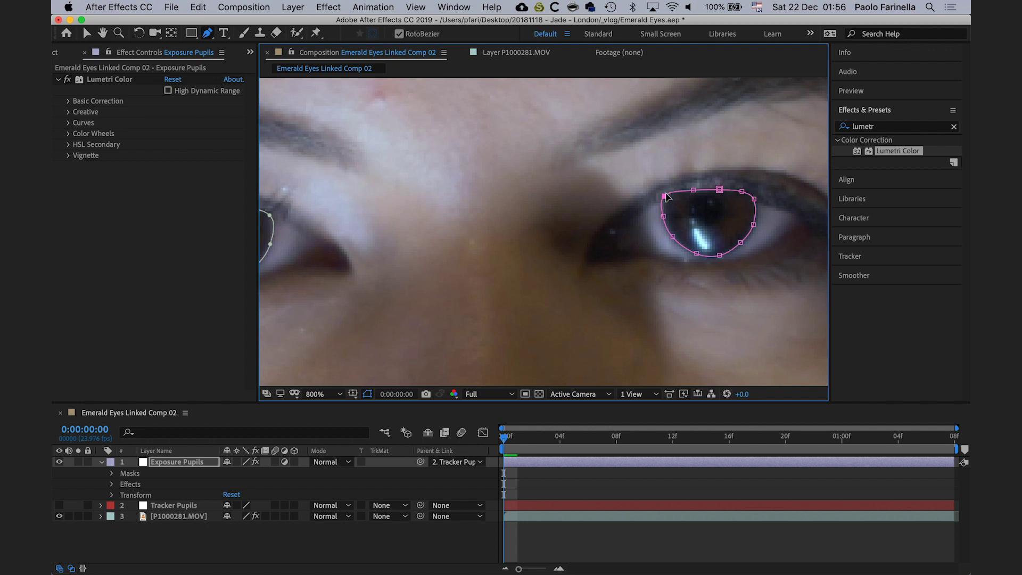
- Raise the Lumetri Color basic correction exposure on the Exposure Pupils layer to 5.0
click(74, 101)
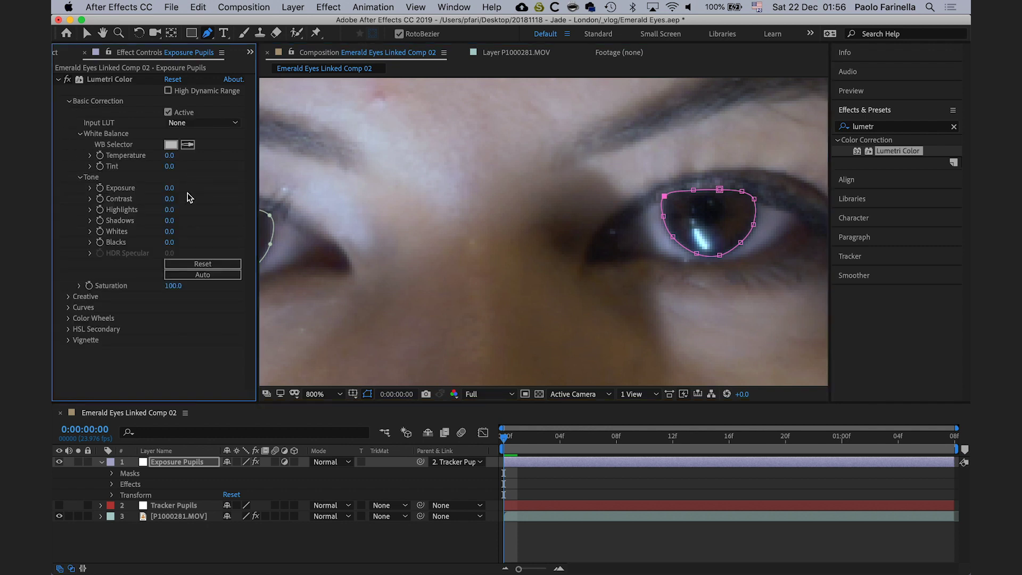
click(91, 189)
drag(170, 207, 269, 210)
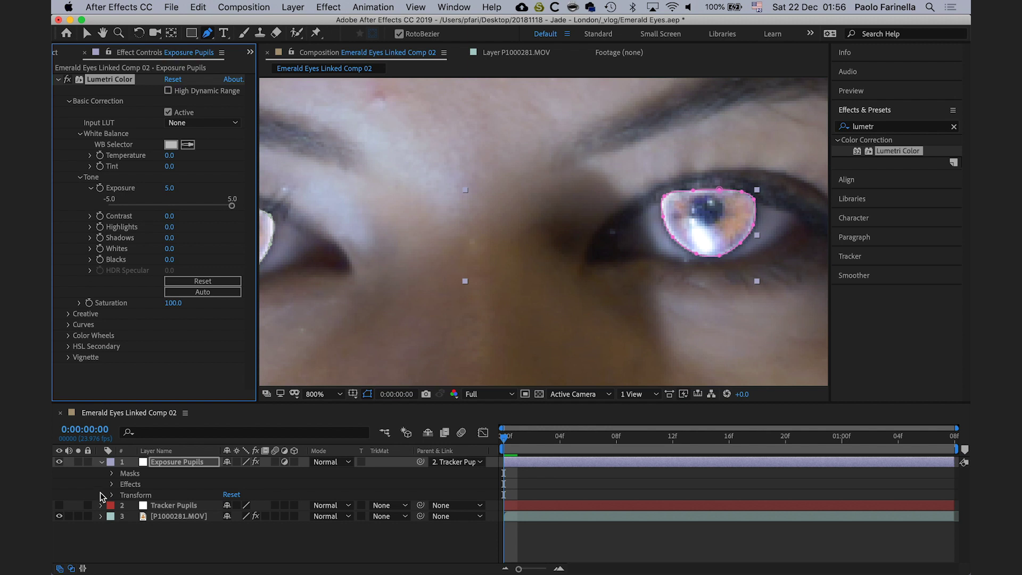
- Set Mask 1 of the Exposure Pupils layer to a feather of 3 pixels and an expansion of -2 pixels
click(112, 474)
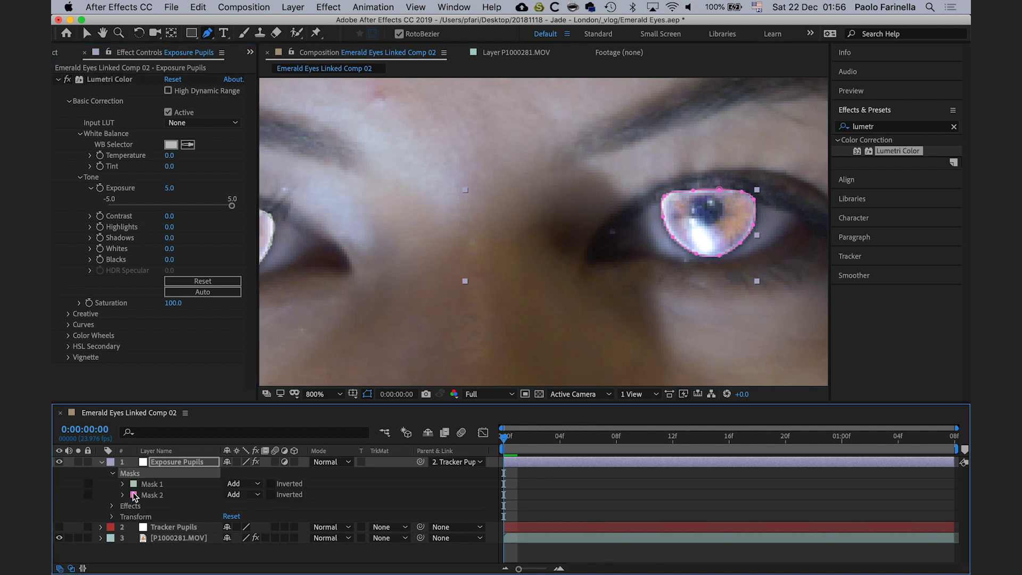
click(124, 483)
key(h)
drag(404, 314, 481, 304)
key(g)
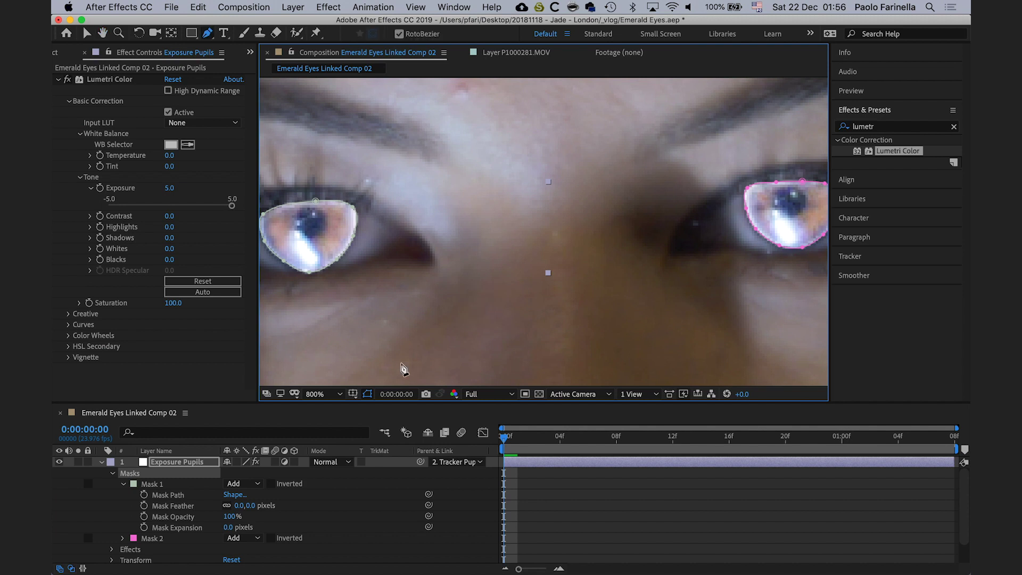
drag(241, 506, 250, 508)
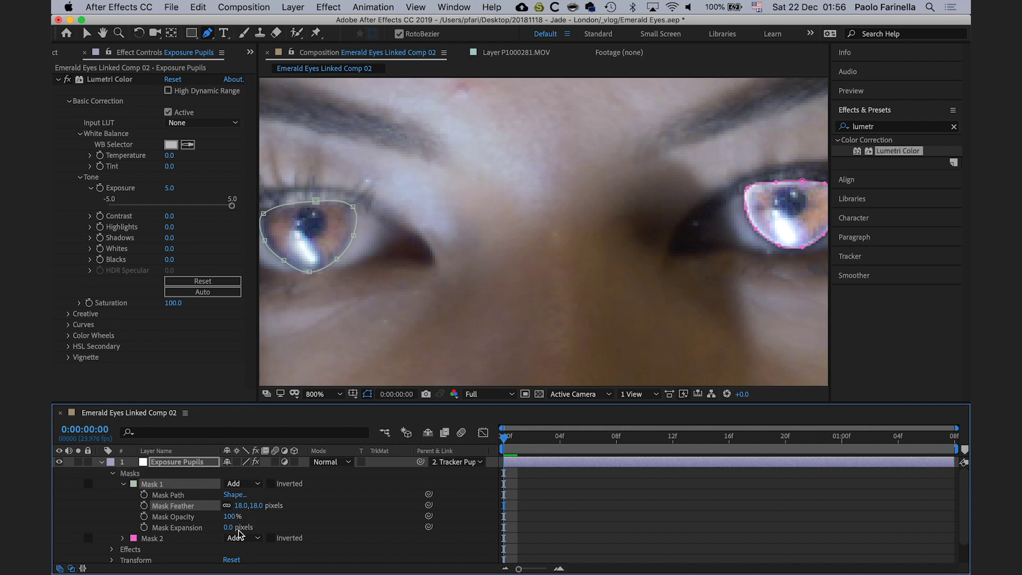
click(240, 505)
text(7)
click(228, 526)
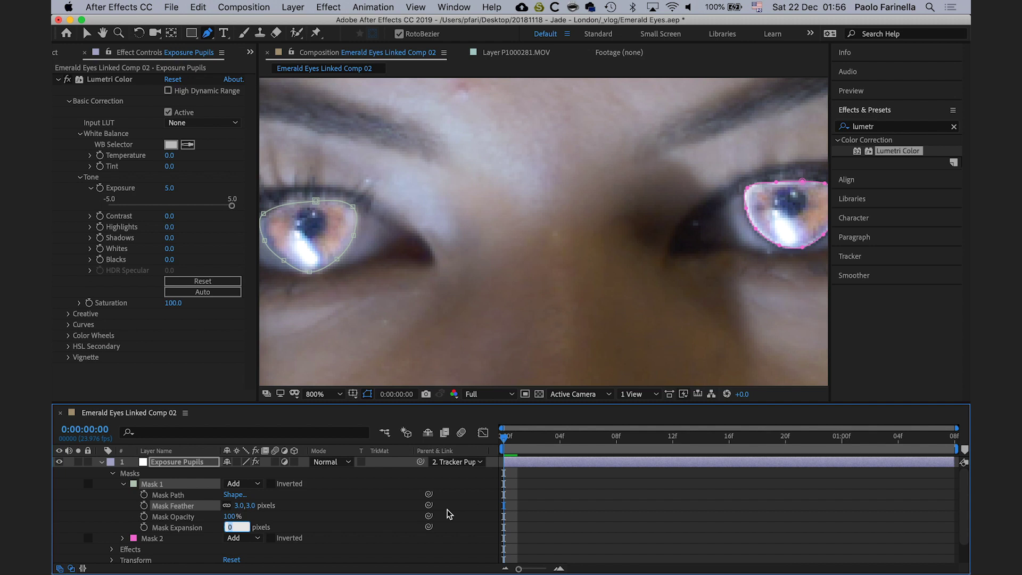
key(Down)
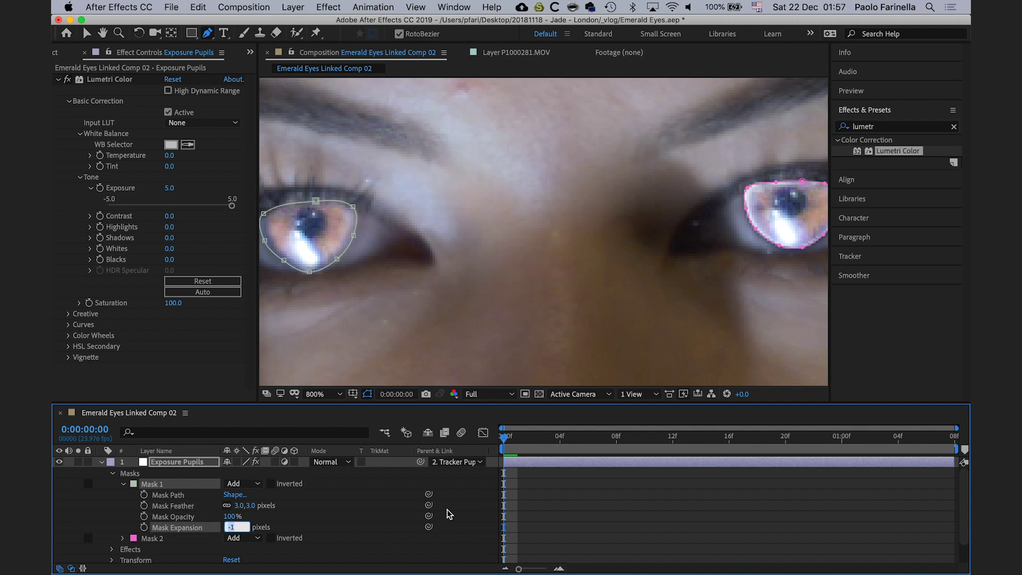
key(Down)
key(Return)
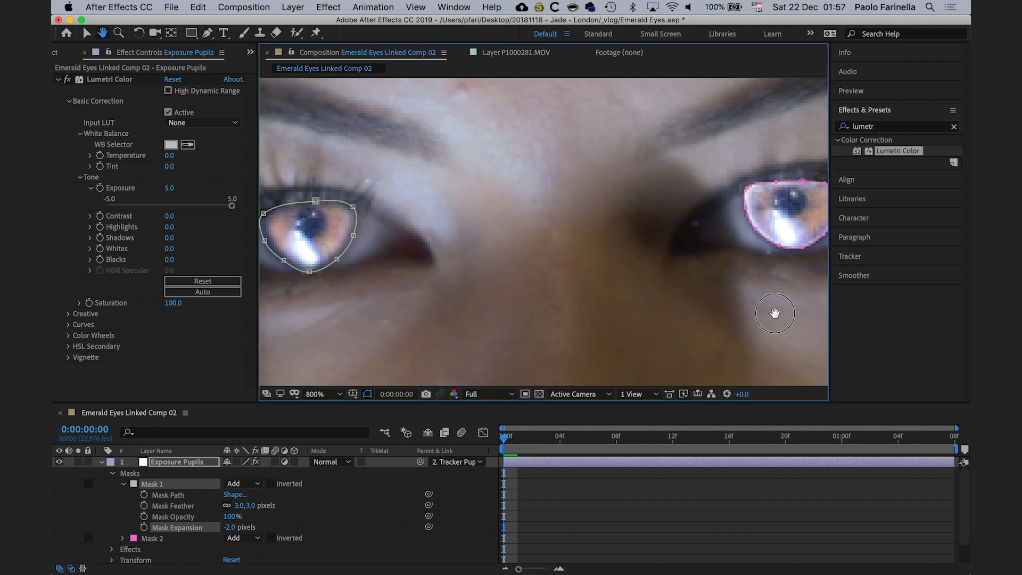
- Set Mask 2 of the Exposure Pupils layer to a feather of 3 pixels and an expansion of -2.5 pixels
drag(782, 299, 566, 294)
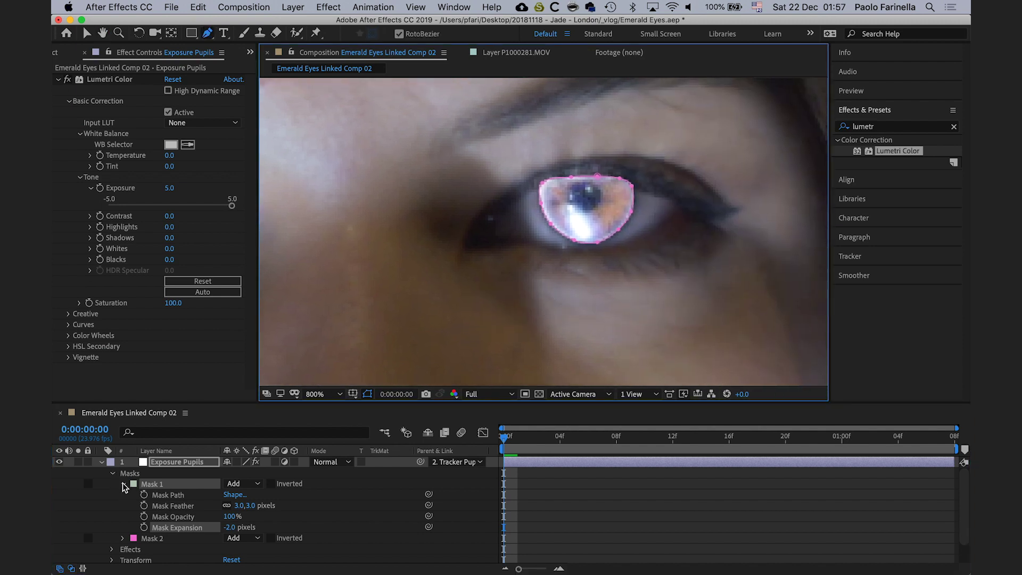
click(124, 484)
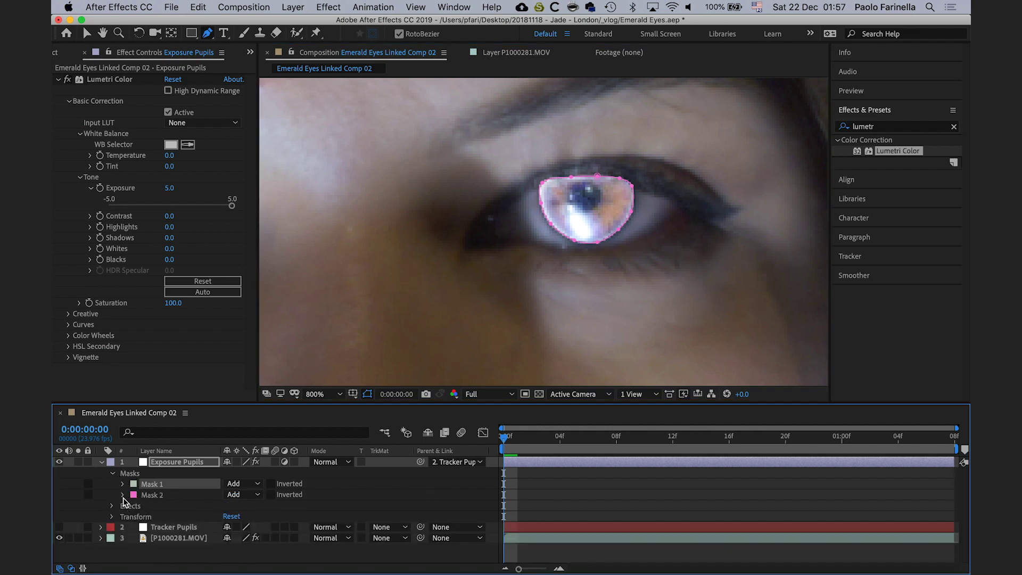
click(124, 495)
click(240, 519)
text(2)
key(Up)
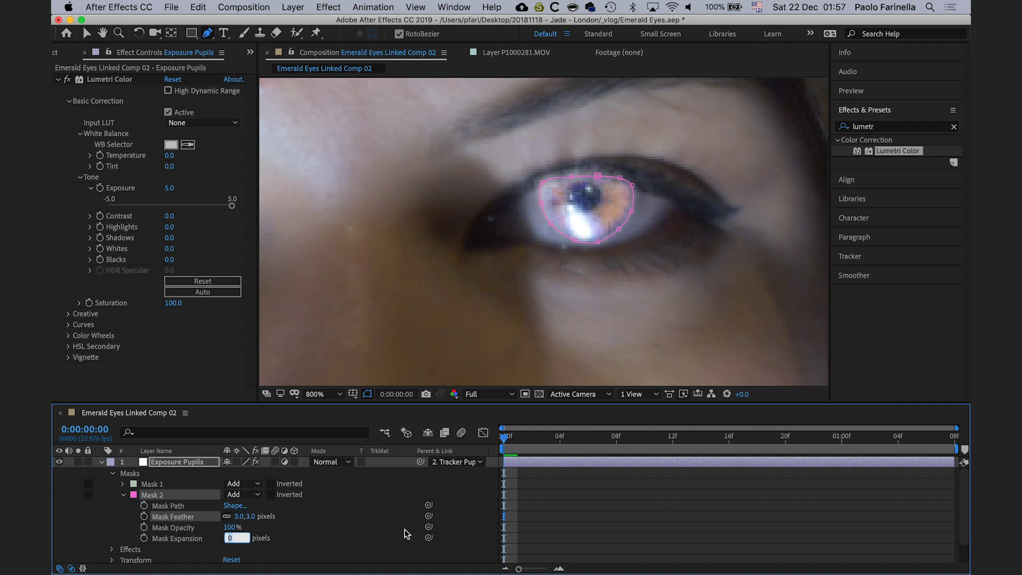
key(Tab)
key(Down)
key(Down)
key(Down)
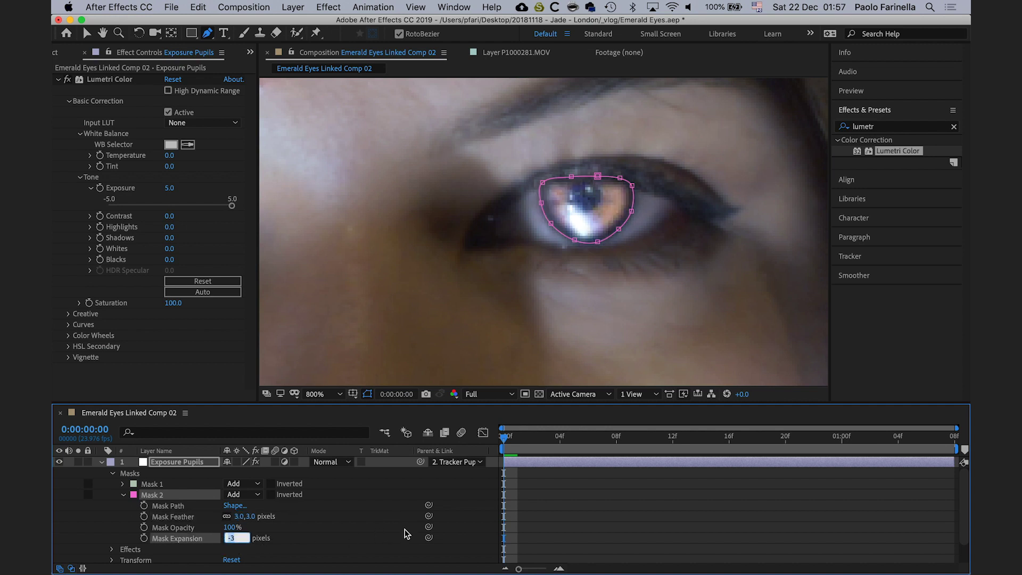
key(Up)
key(Down)
key(Up)
key(Return)
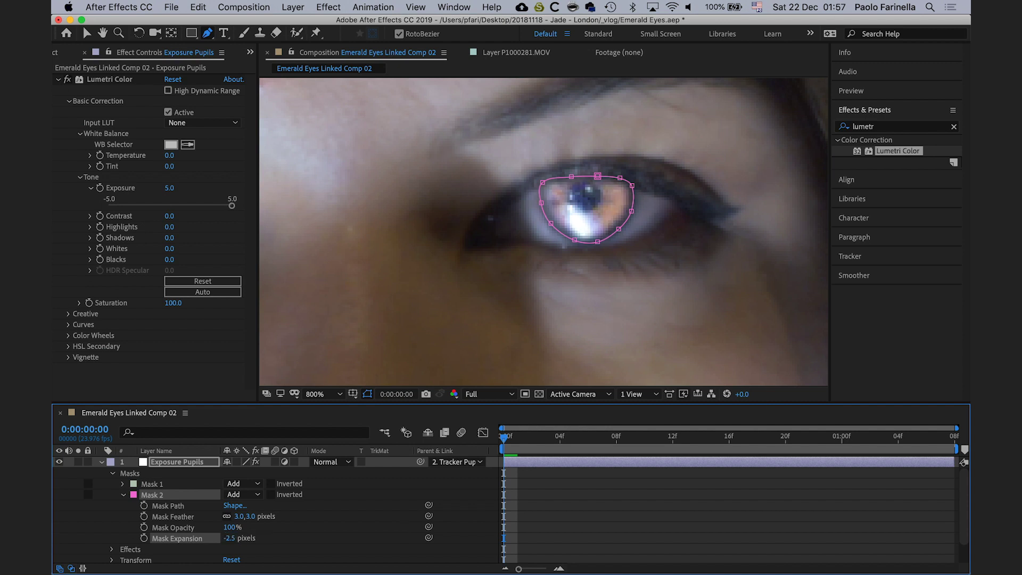
- Set Mask 1's expansion to -2.5 pixels and collapse the properties of both masks
click(126, 496)
click(122, 484)
click(236, 527)
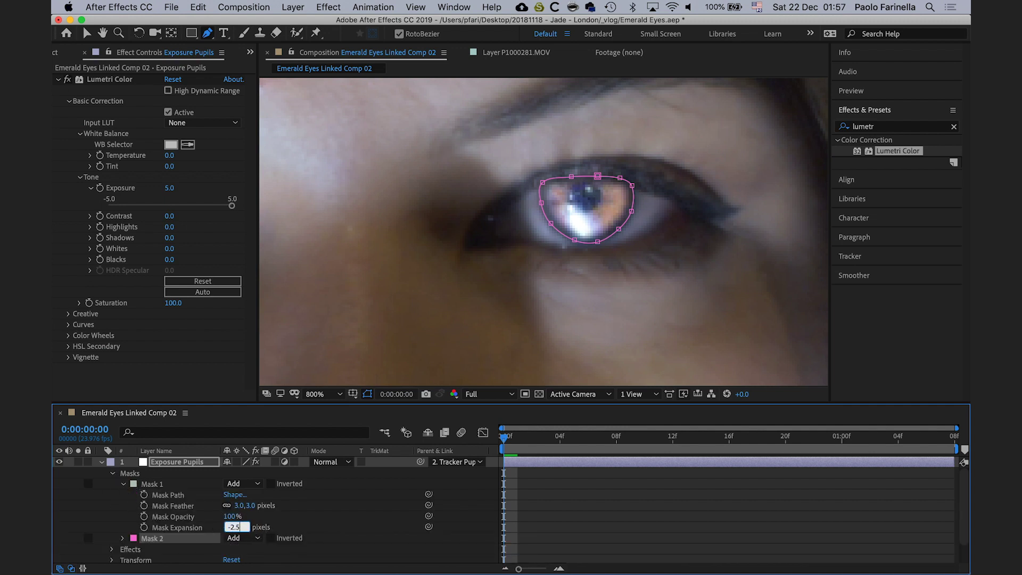
key(Return)
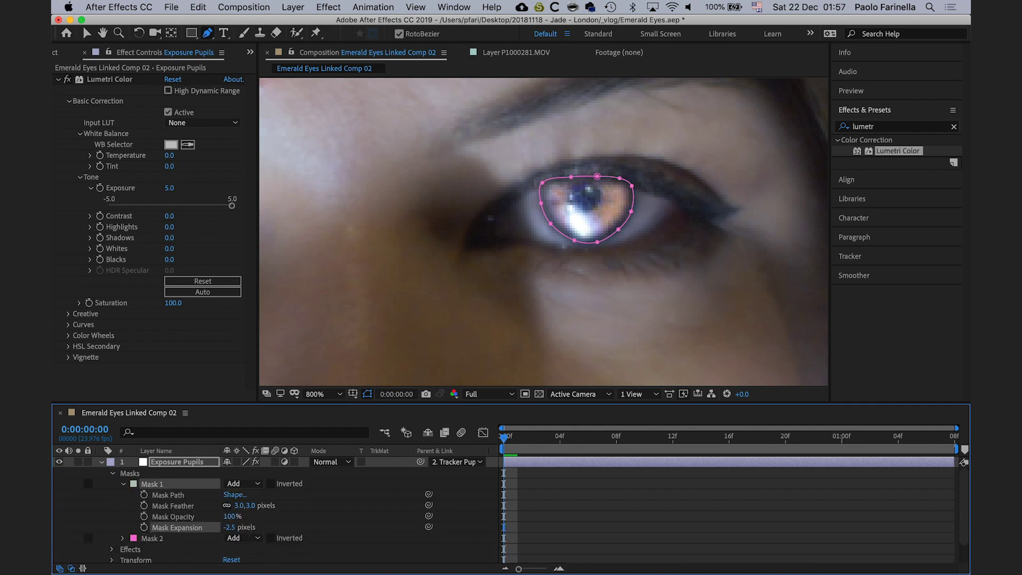
click(123, 484)
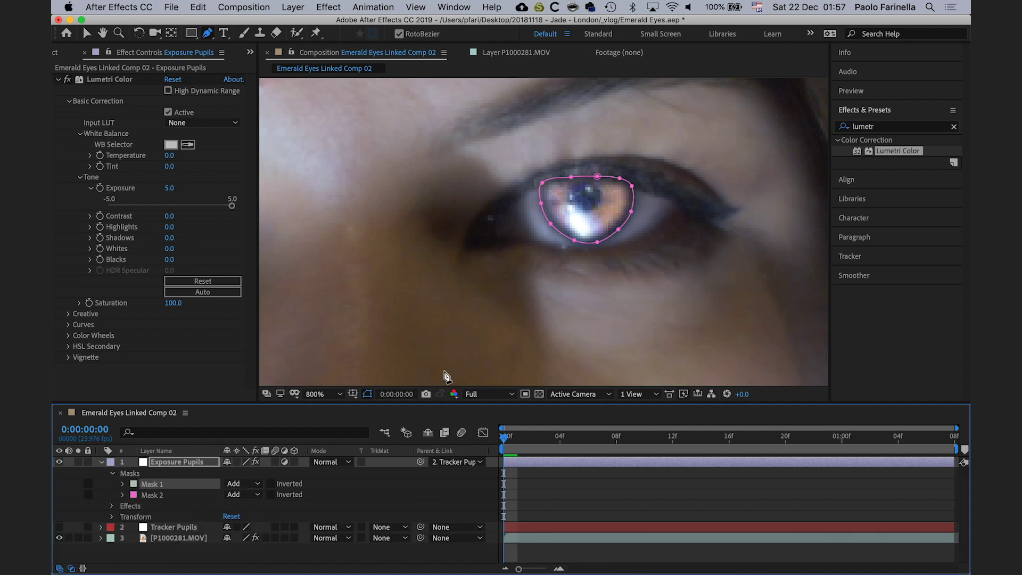
- Reset the Lumetri Color exposure to 0, and raise it to 3.5
click(169, 189)
key(Return)
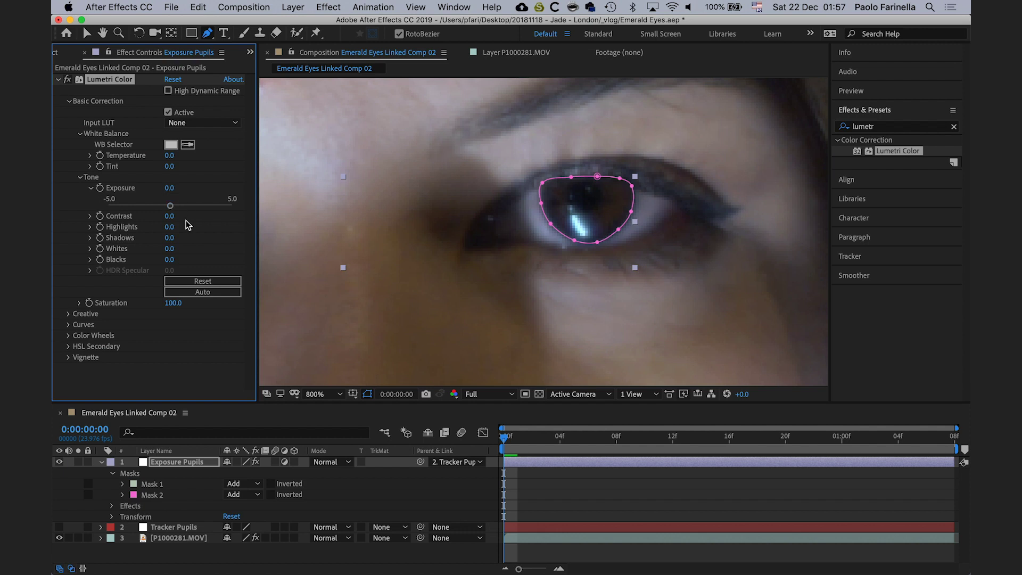
drag(171, 210, 213, 210)
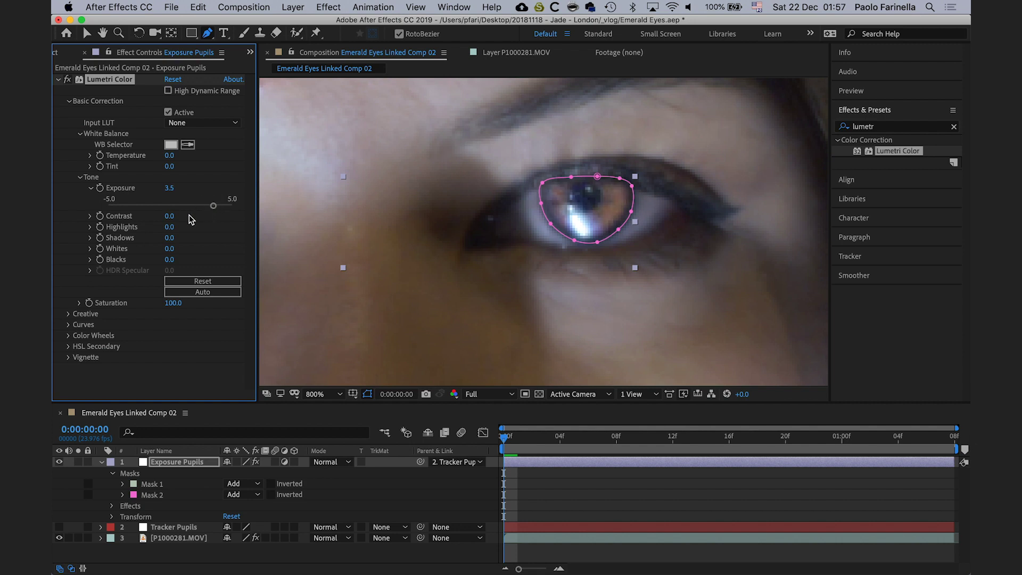
- Set the Lumetri Color highlights to 43.0 and the blacks to -7.8
click(90, 227)
drag(170, 245, 196, 245)
click(90, 278)
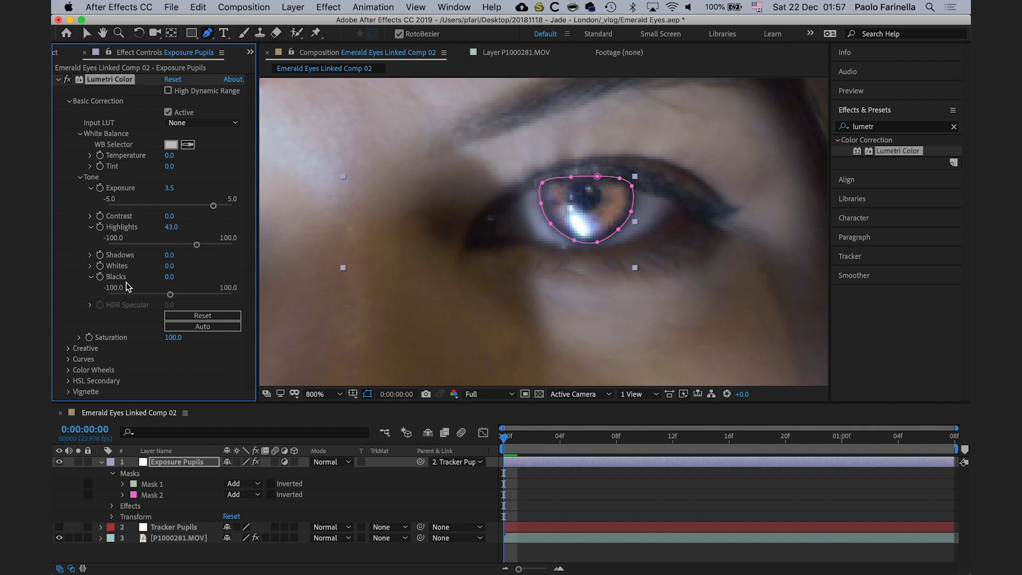
drag(173, 294, 164, 298)
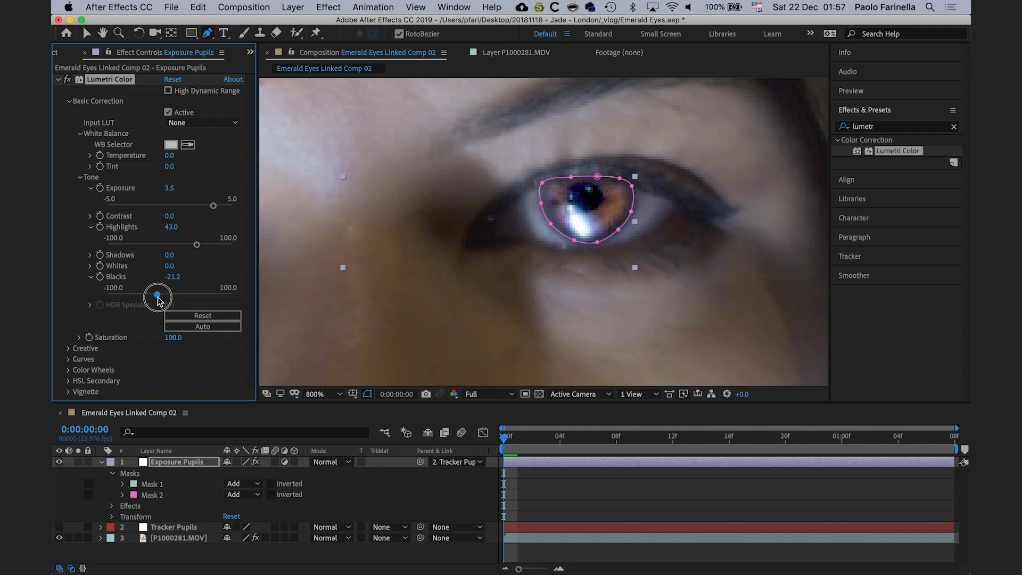
drag(165, 300, 166, 300)
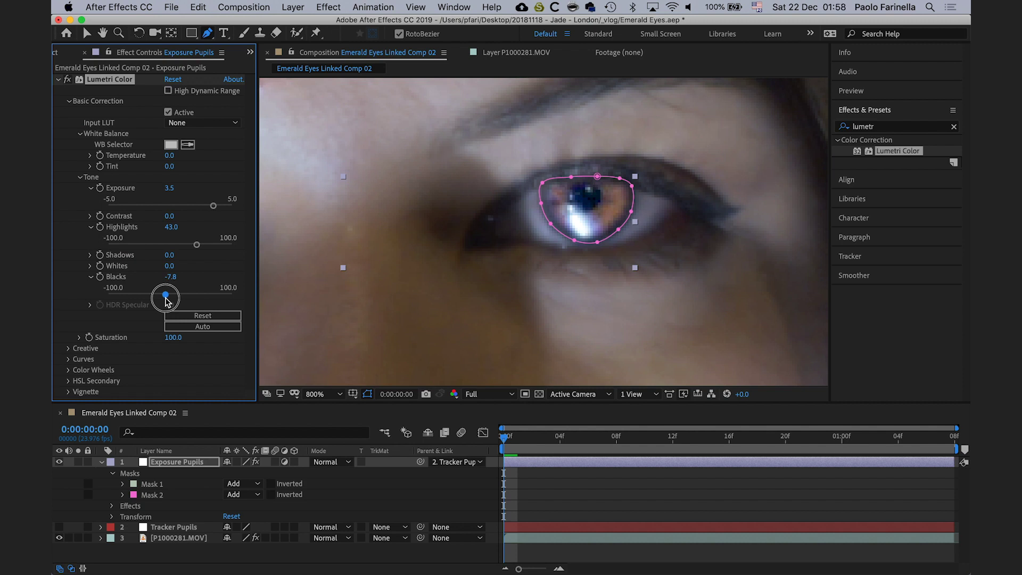
- Preview the brightened pupils over the clip at 200% magnification, and return to the first frame
click(340, 393)
click(333, 311)
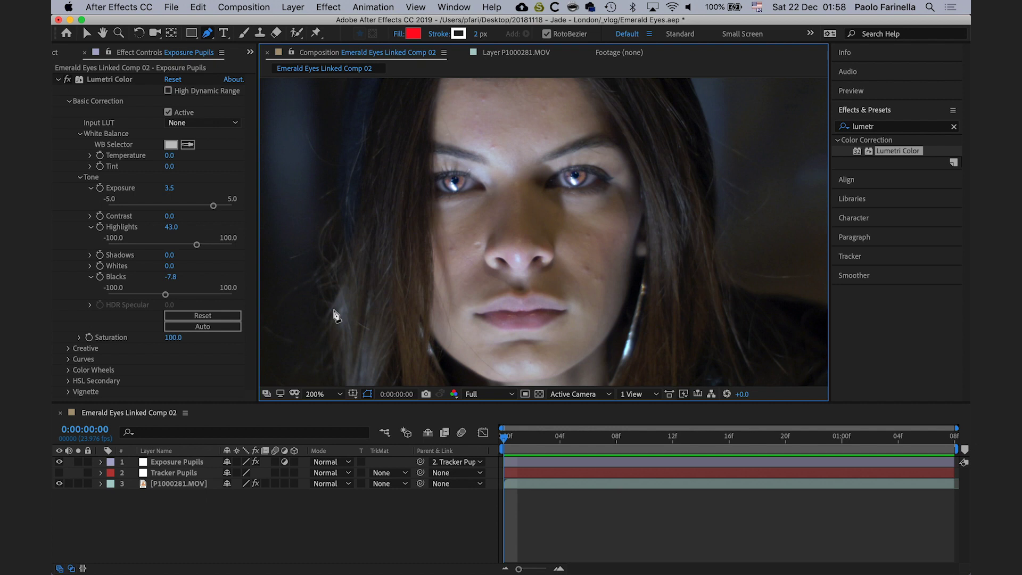
drag(497, 247, 497, 281)
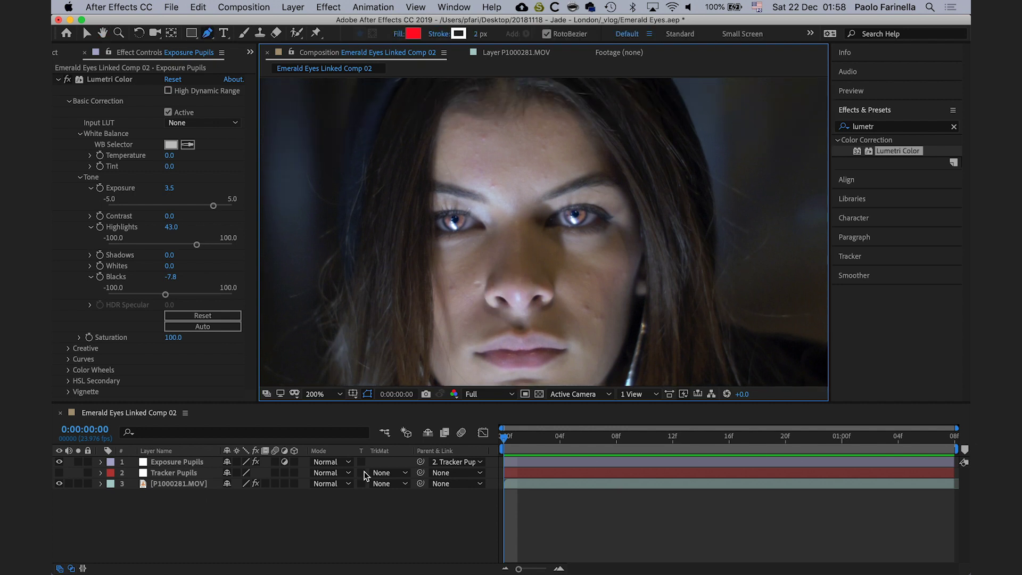
key(space)
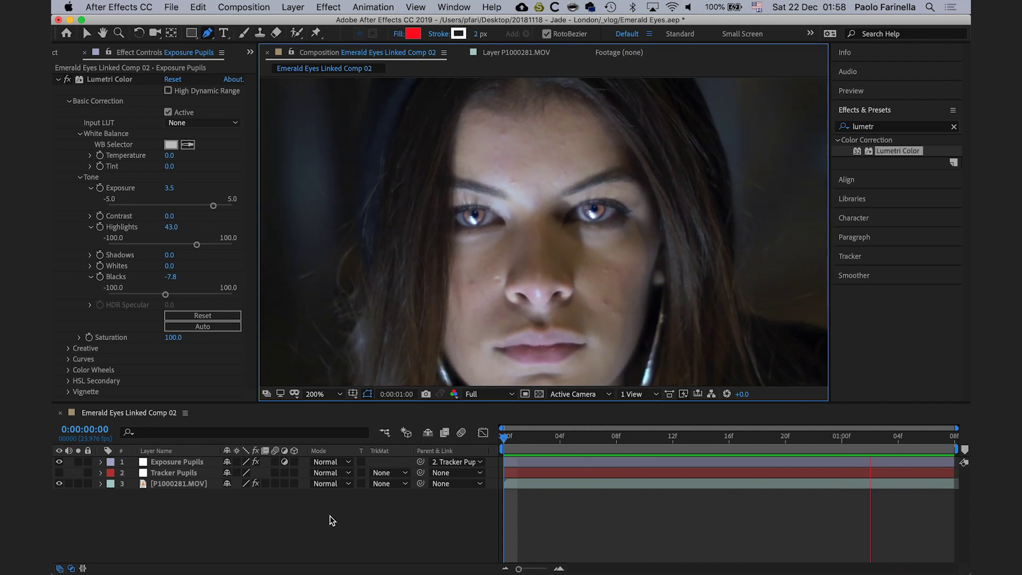
key(space)
click(431, 434)
key(Home)
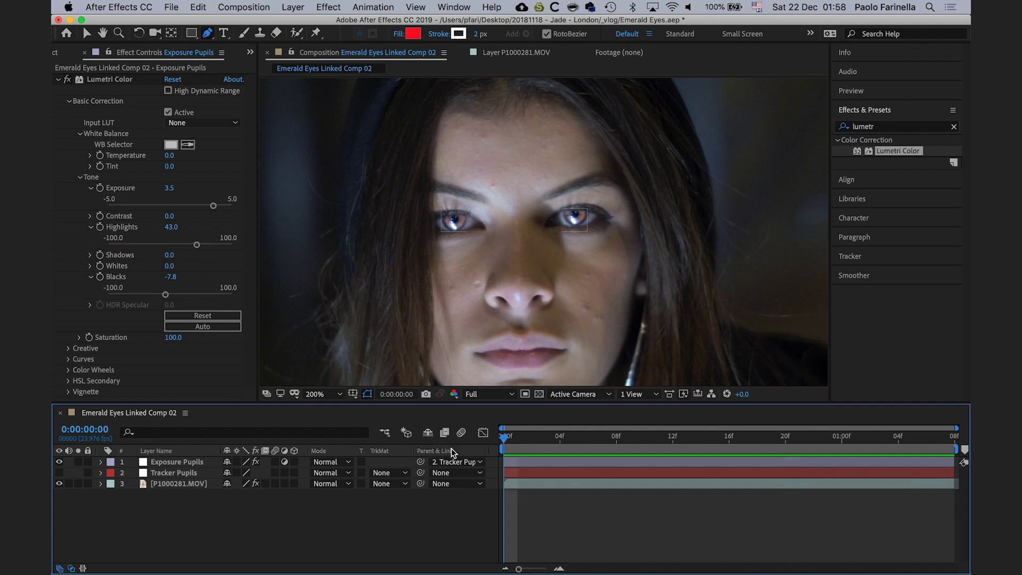
- Add a new adjustment layer to the composition and rename it Exposure Face
click(337, 395)
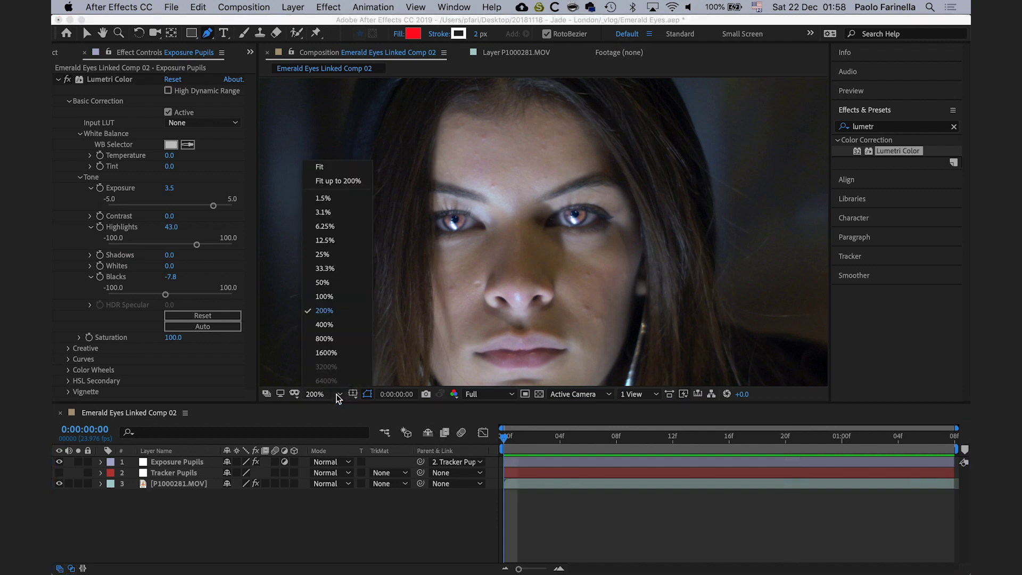
click(339, 175)
click(281, 529)
right_click(280, 528)
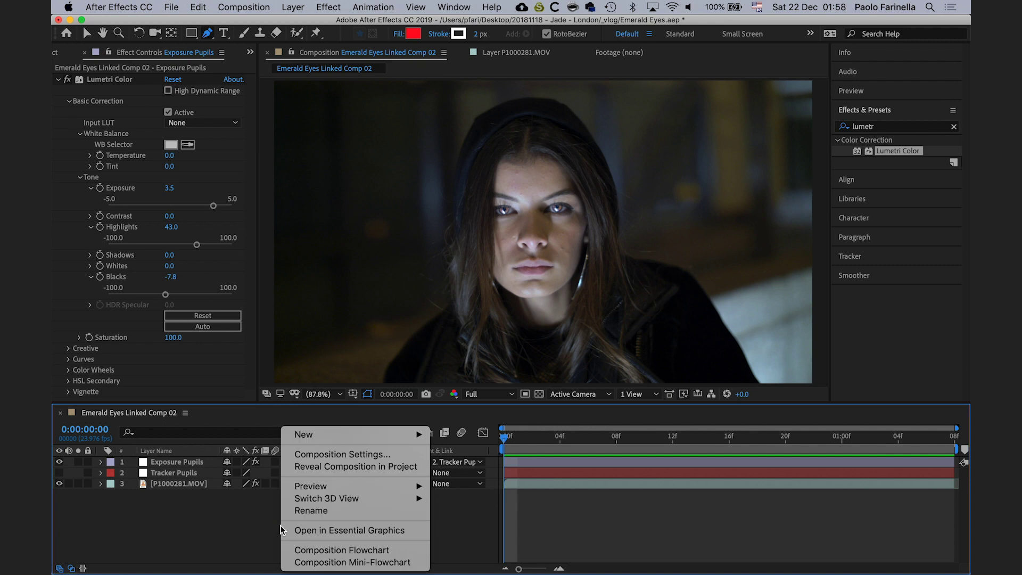
mouse_move(333, 433)
click(489, 532)
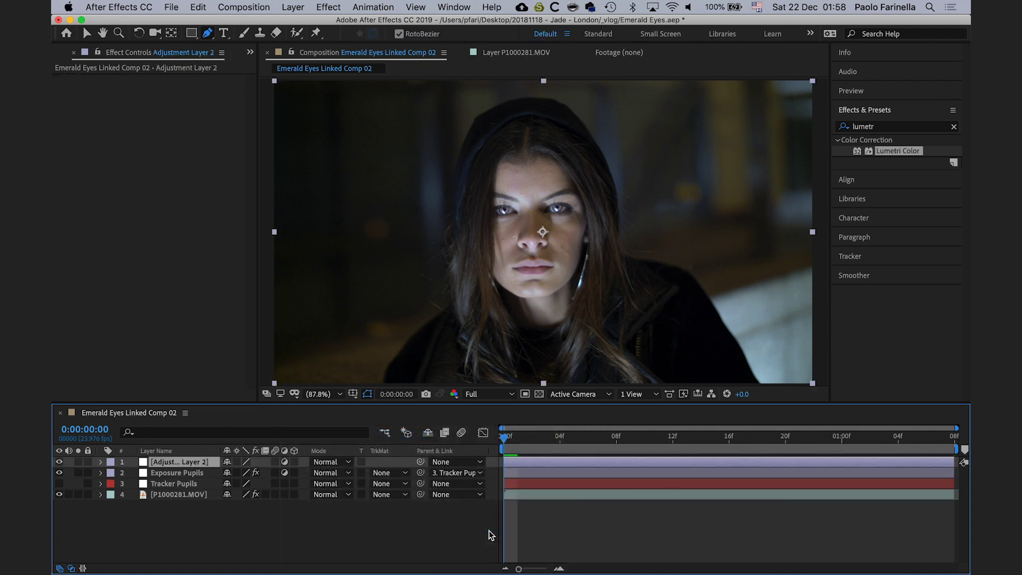
key(Return)
text(Exposure Face)
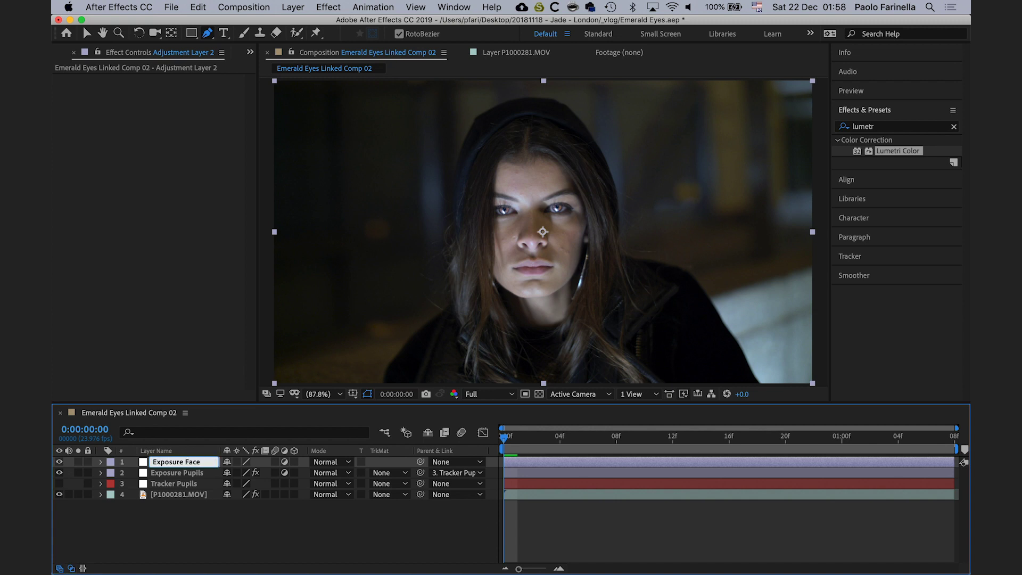
key(Return)
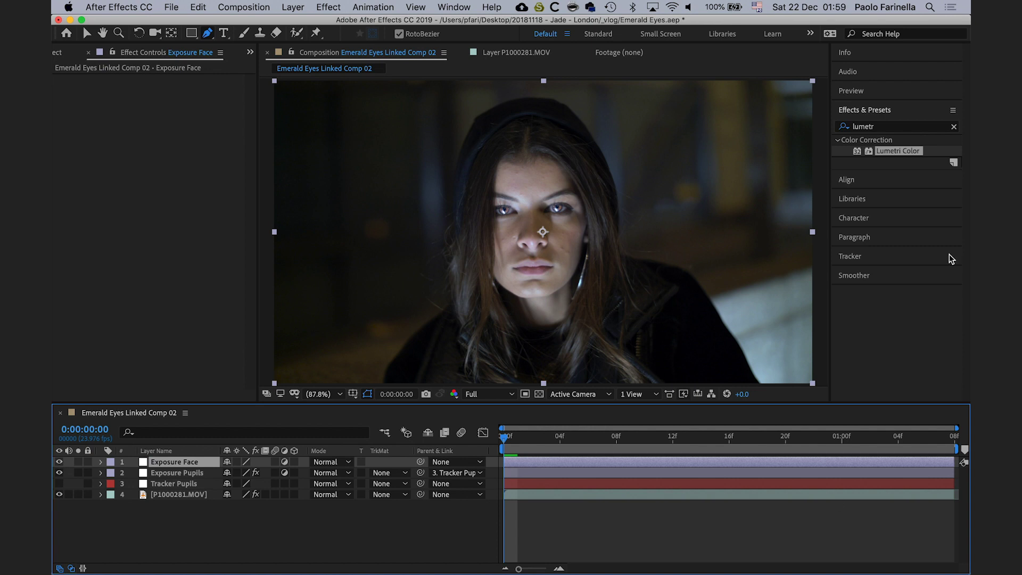
- Apply Lumetri Color to the Exposure Face layer and fit an elliptical mask around the whole face
drag(911, 154, 204, 465)
drag(191, 33, 230, 63)
drag(513, 178, 589, 316)
key(v)
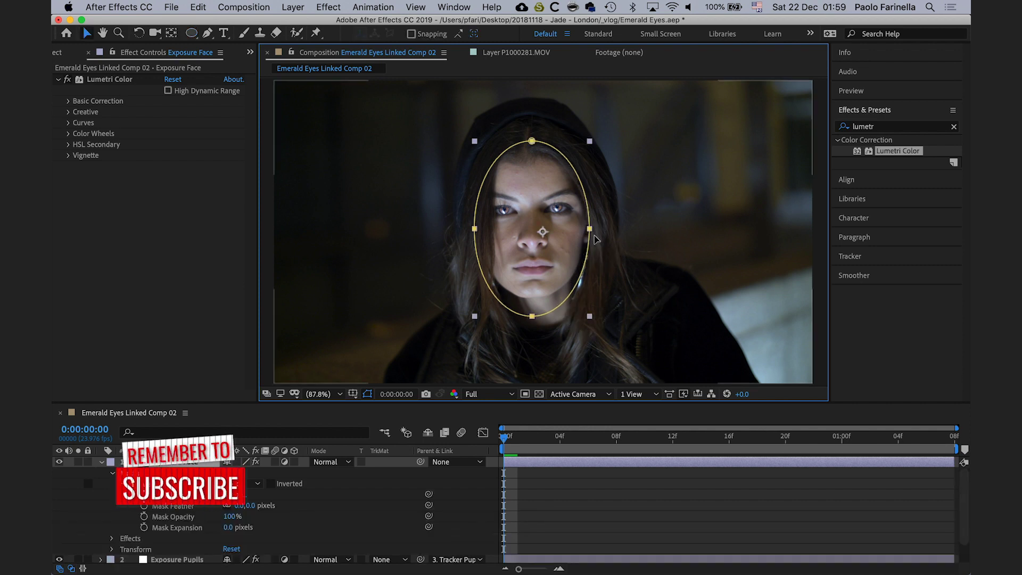
drag(591, 322, 591, 319)
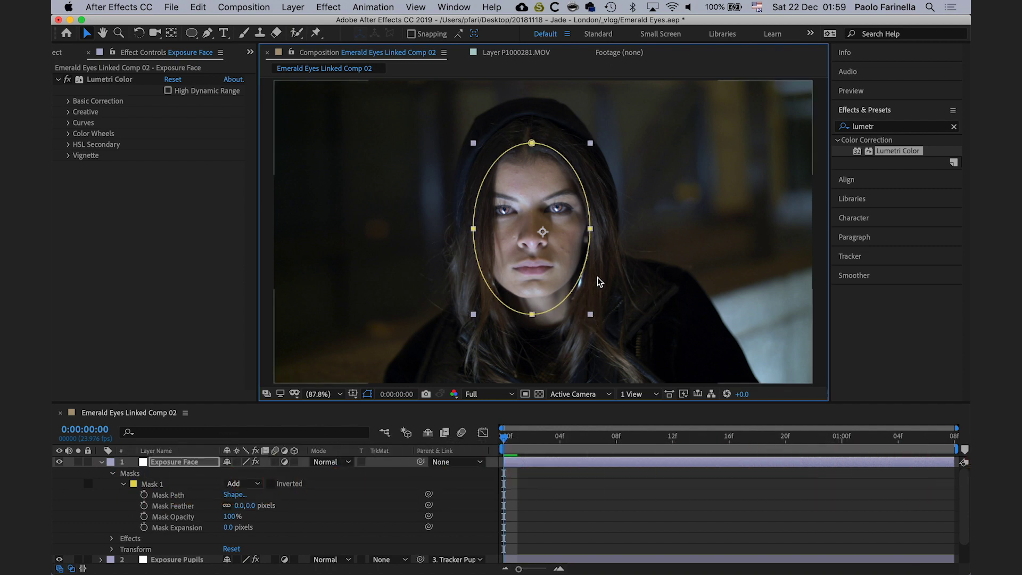
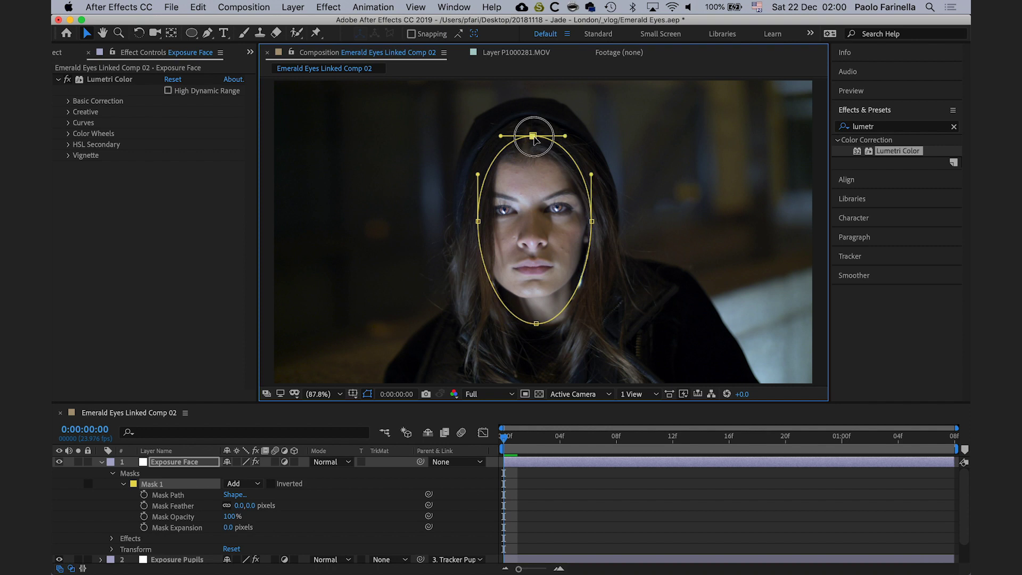
click(196, 489)
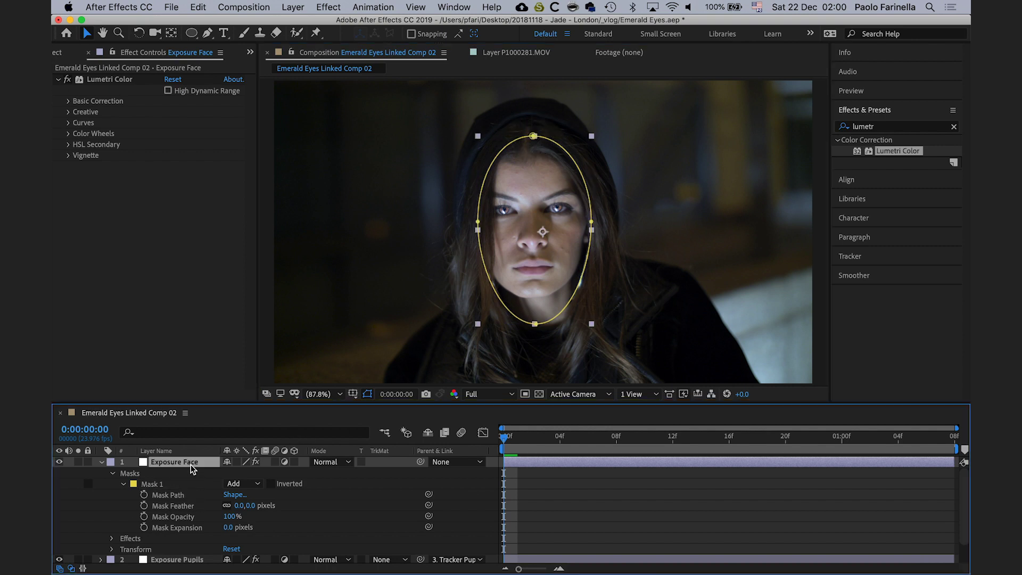
click(187, 486)
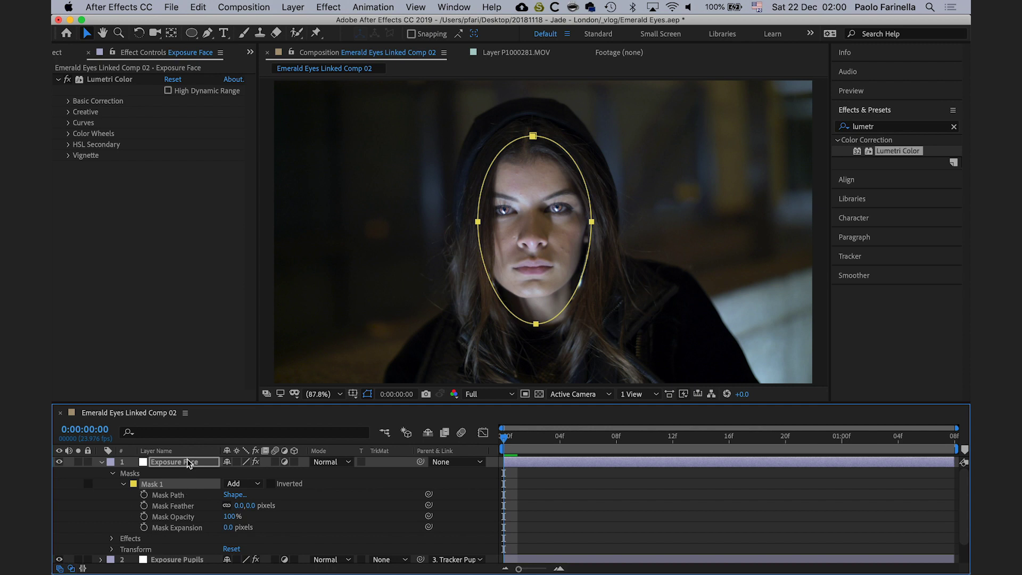
click(186, 465)
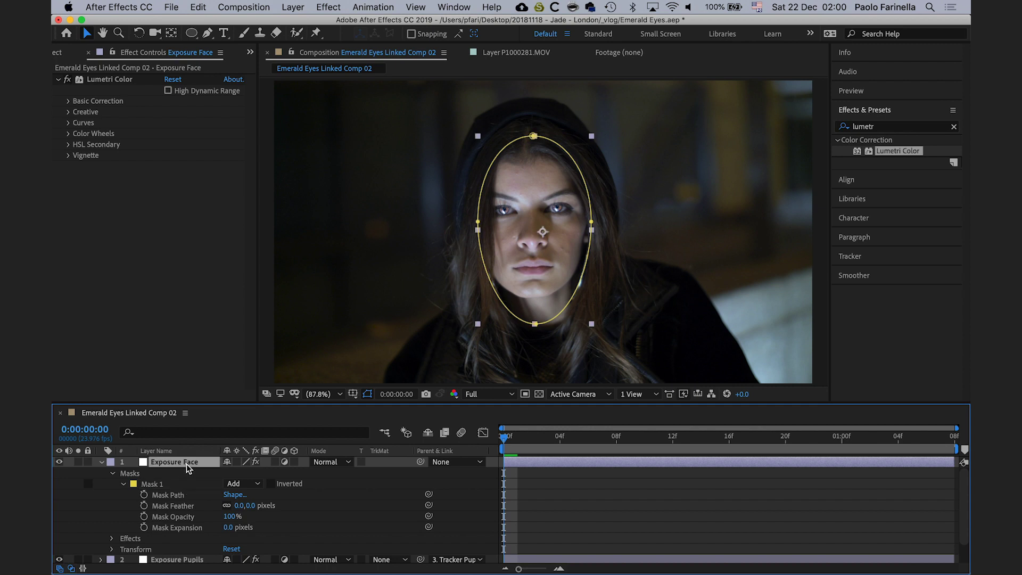
- Lower the Lumetri Color exposure to -5.0 and inspect the edge of the face mask at 200% magnification
click(68, 101)
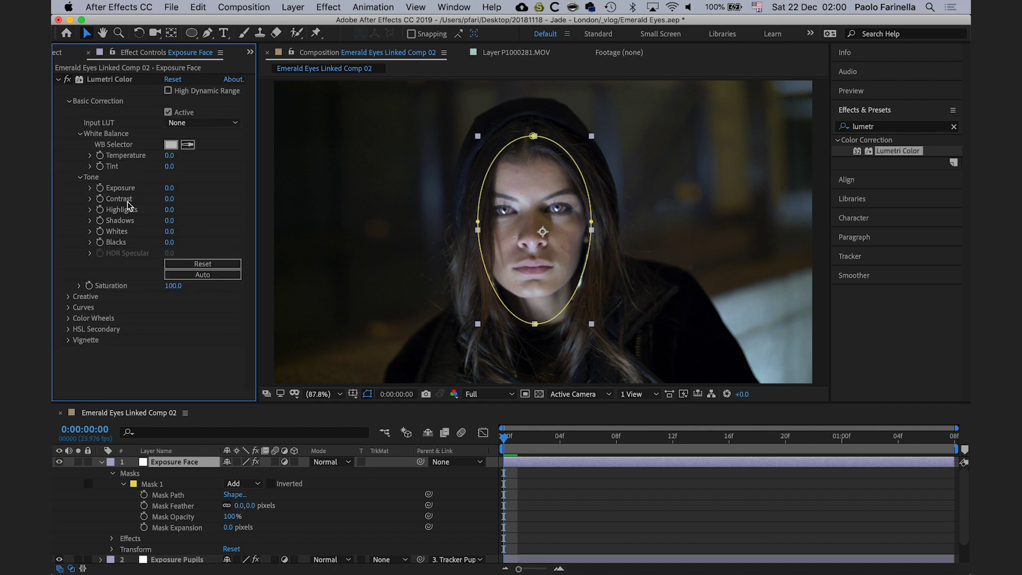
click(90, 188)
drag(168, 206, 62, 206)
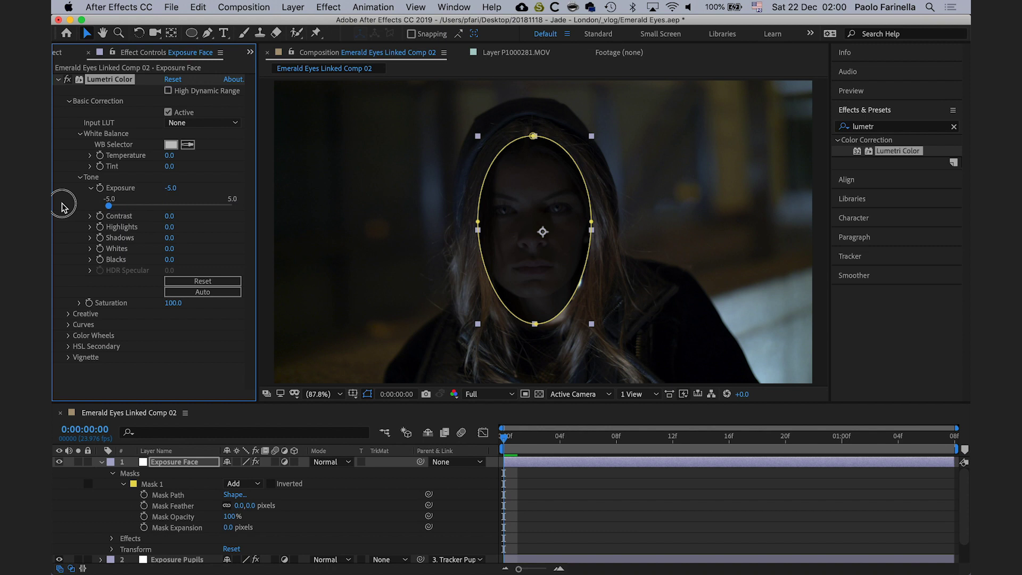
click(337, 394)
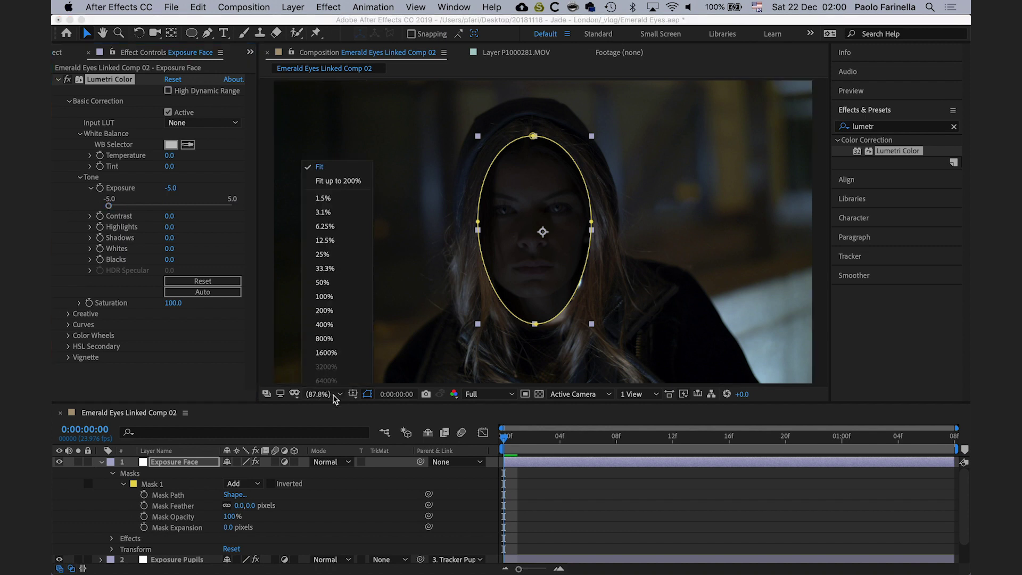
click(324, 309)
key(space)
drag(358, 283, 401, 392)
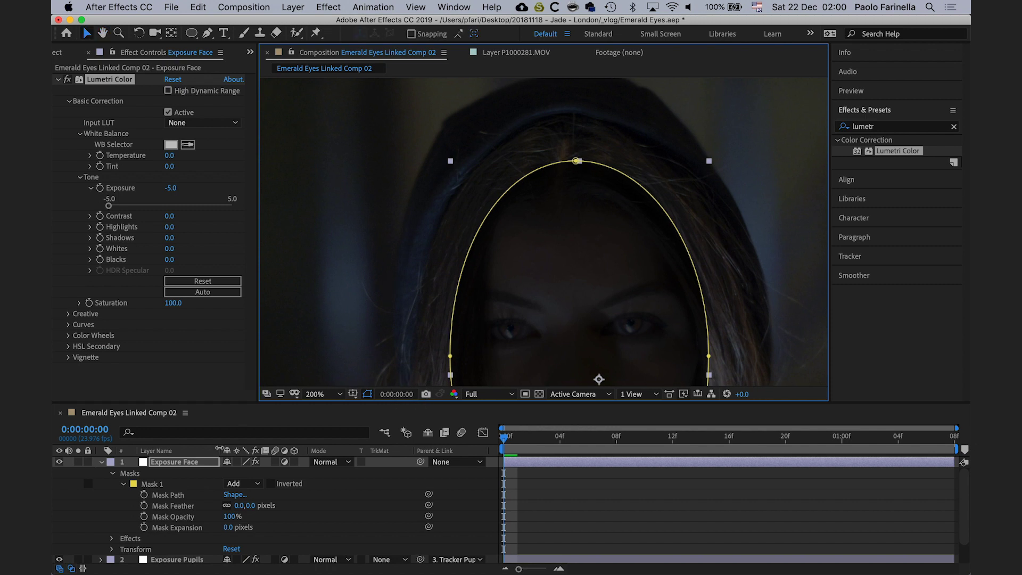
- Set the face mask's feather to 64 pixels and its expansion to -31 pixels, judging the edge with exposure at 5.0
click(238, 505)
text(2)
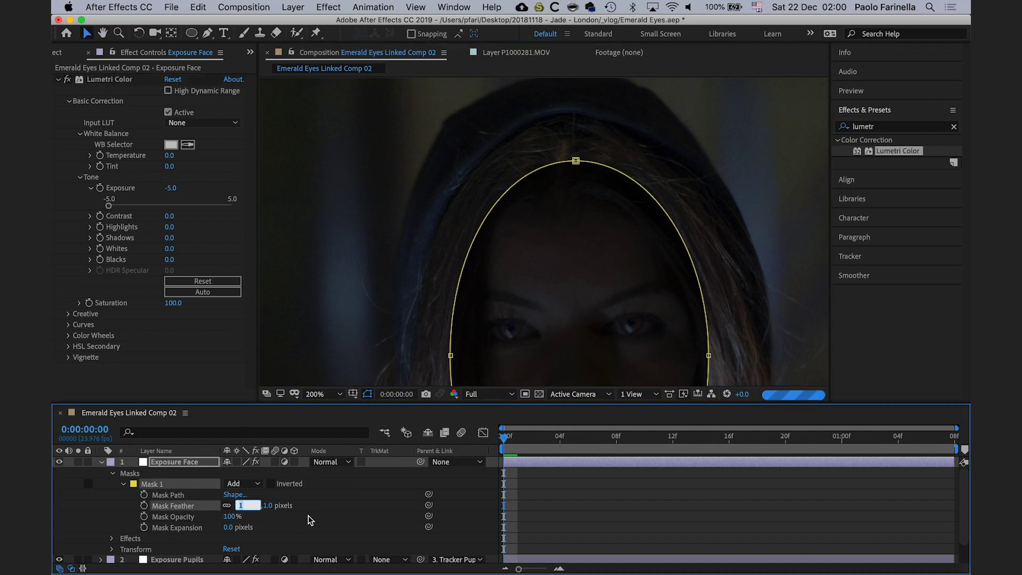
text(17)
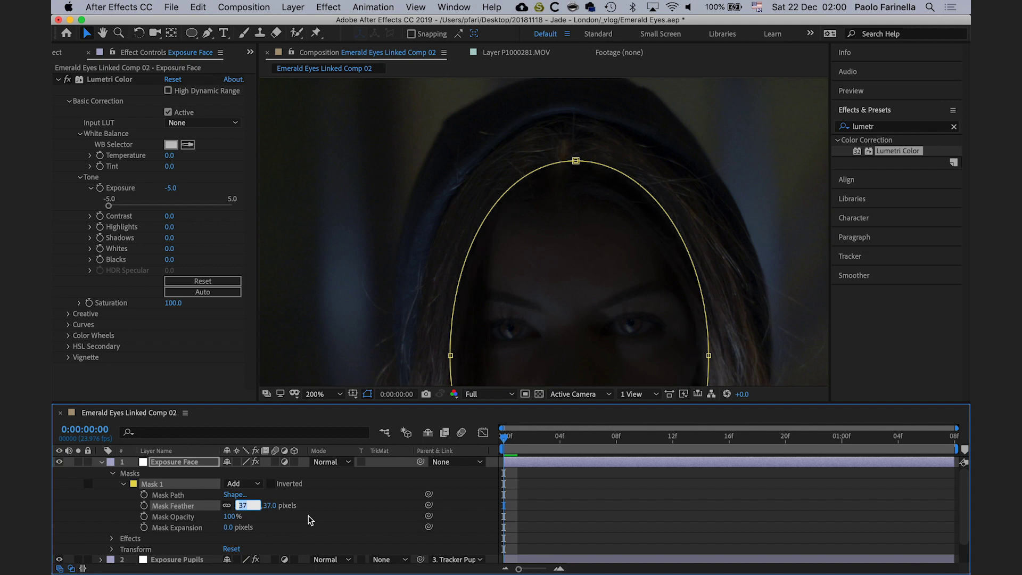
key(Return)
drag(108, 205, 258, 213)
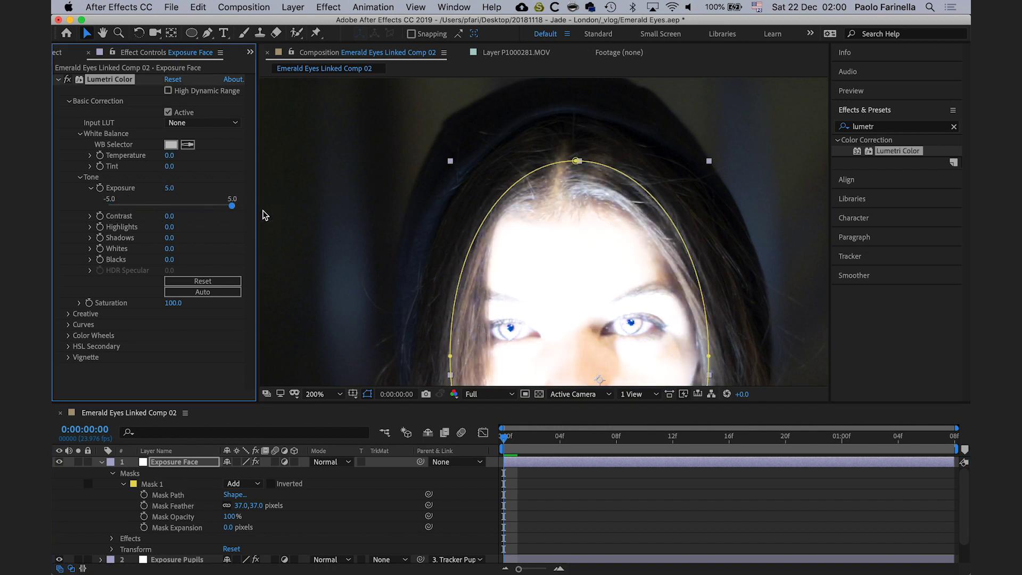
drag(240, 509, 207, 530)
- Set the Lumetri Color exposure back to 0 and collapse the tone controls and the Exposure Face layer's properties
click(171, 189)
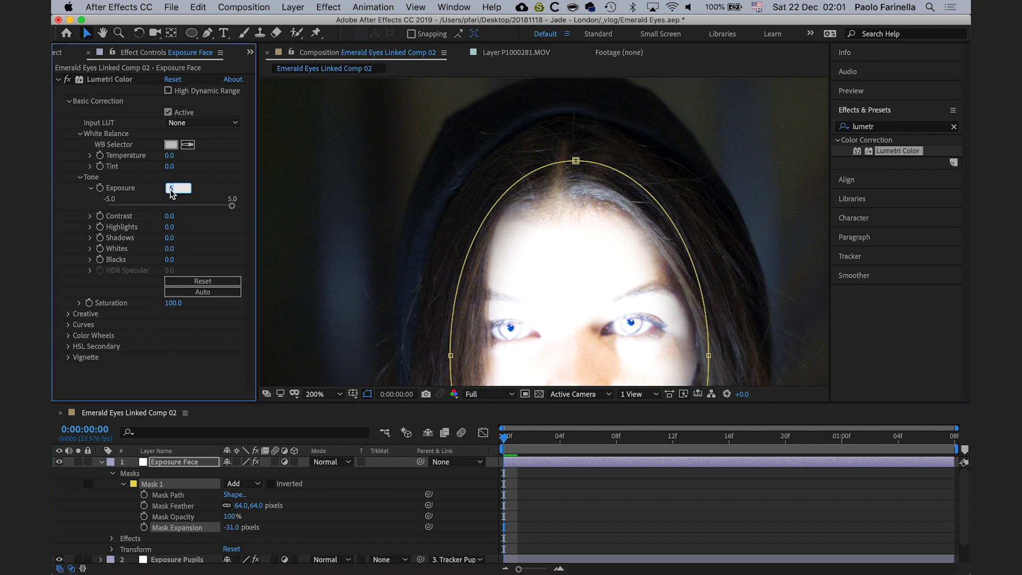
key(Return)
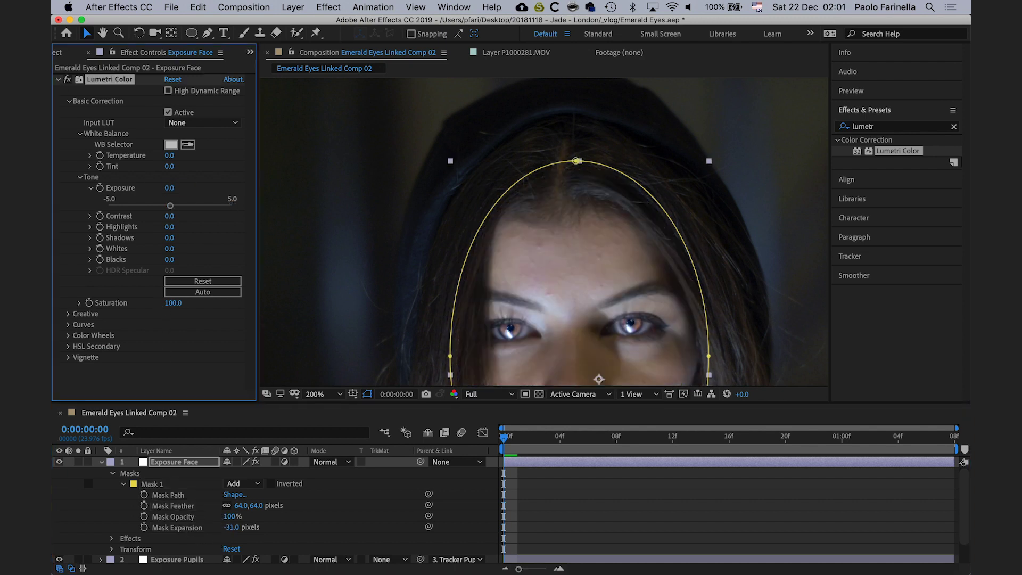
click(91, 188)
click(80, 178)
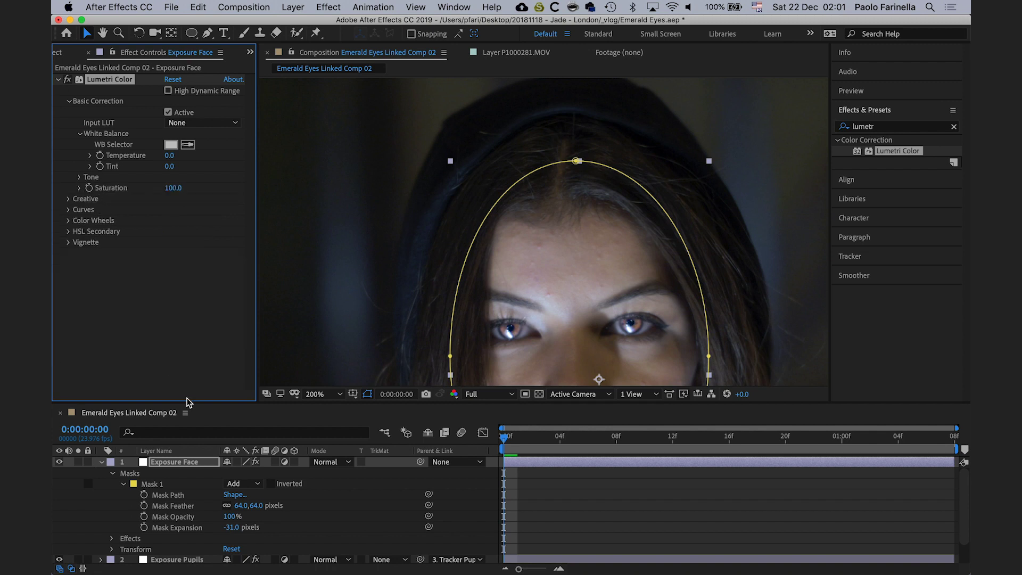
click(101, 461)
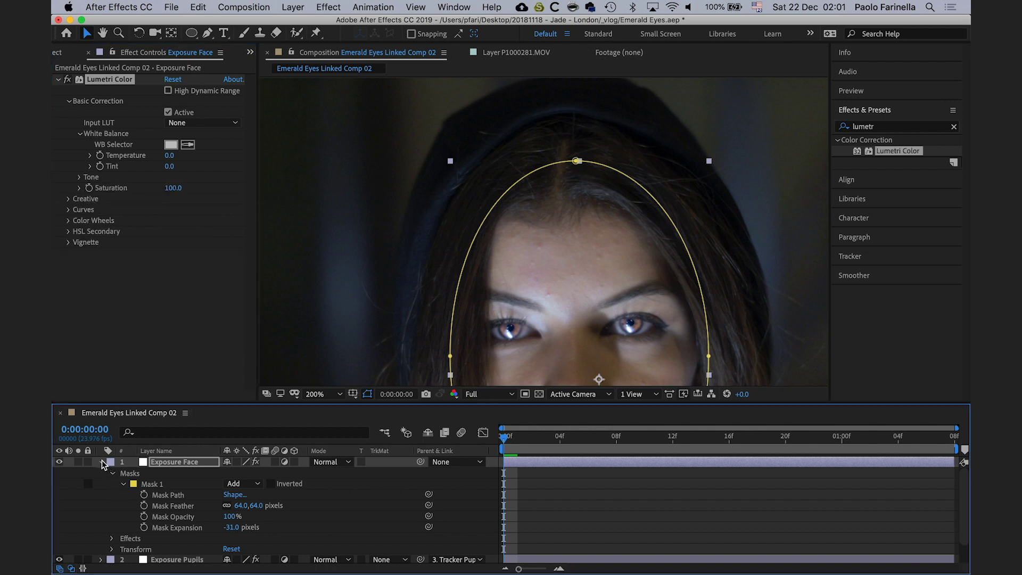
- Parent the Exposure Face layer to the Tracker Pupils null
click(144, 465)
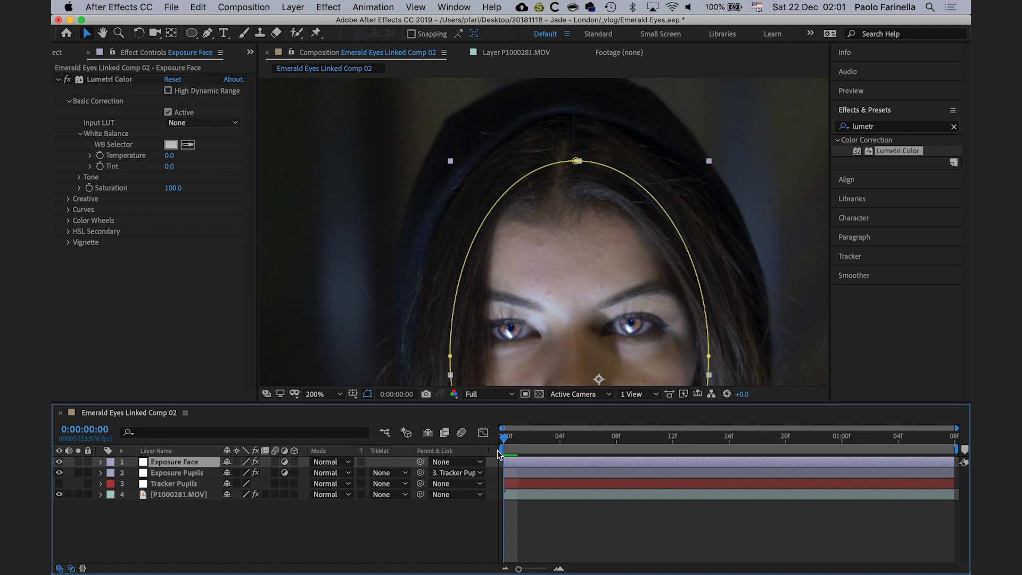
click(420, 462)
drag(420, 464, 201, 485)
key(shift+/)
click(462, 432)
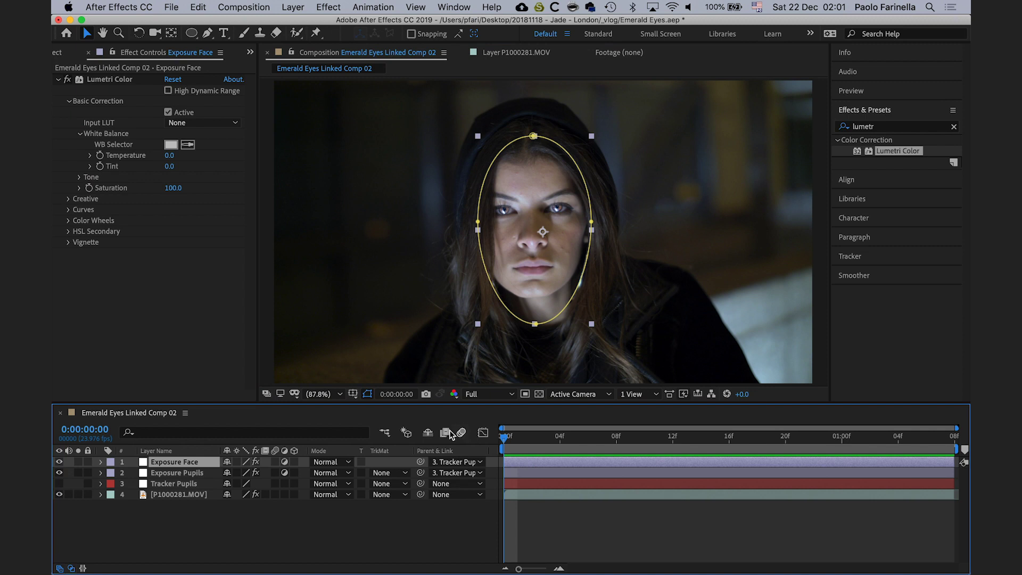
- Raise the exposure to 5.0 and play the clip to check how the mask follows the face
click(79, 177)
click(90, 188)
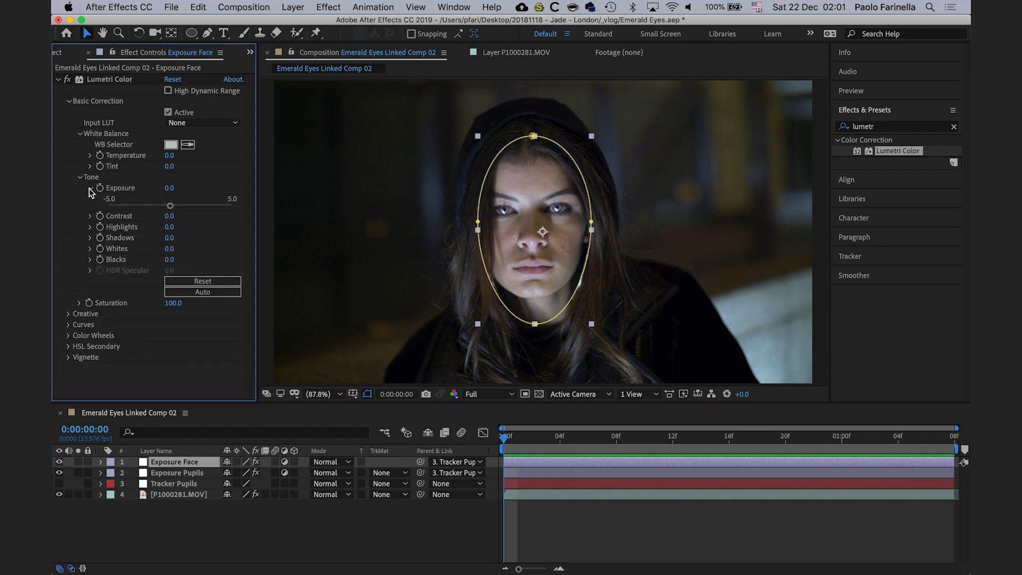
drag(170, 206, 251, 206)
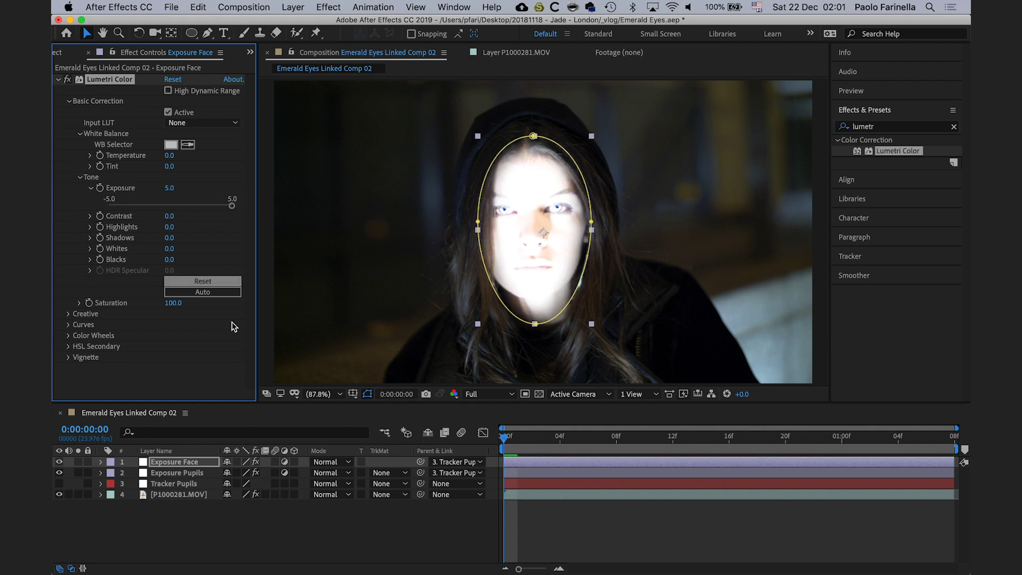
click(504, 445)
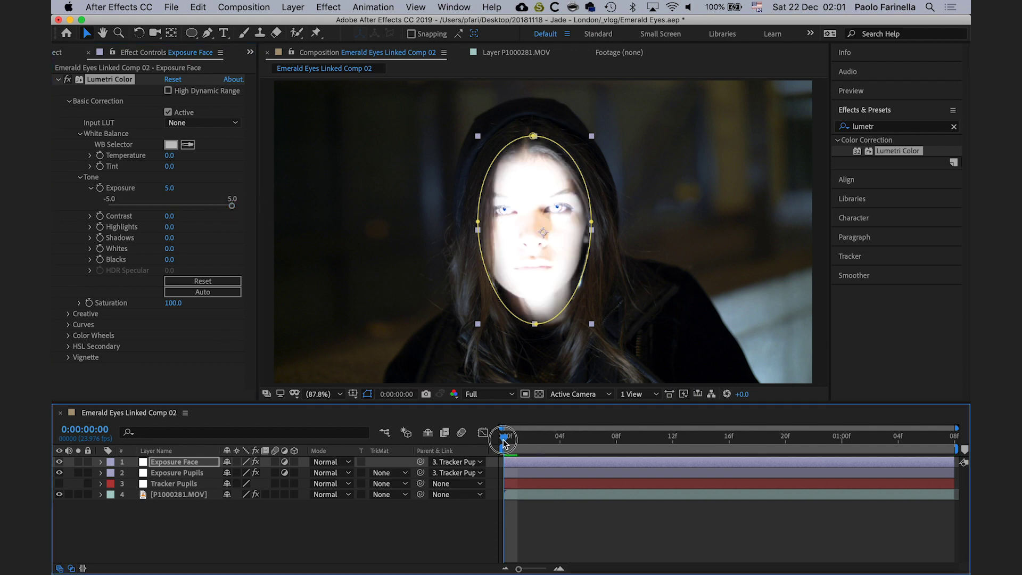
key(space)
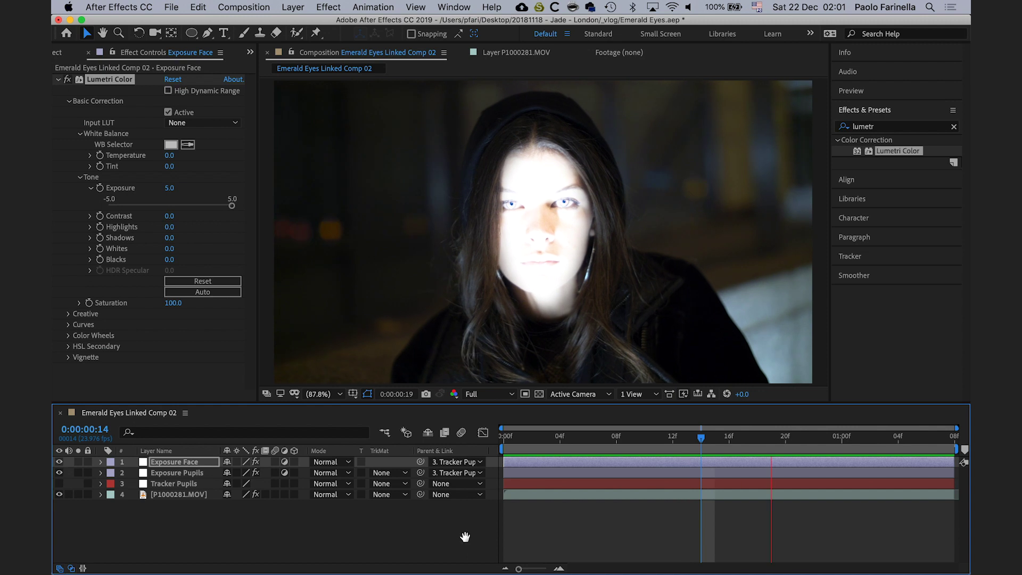
key(space)
key(Home)
- Reset the Exposure Face layer's Lumetri Color exposure to 0
click(169, 187)
text(0)
key(Return)
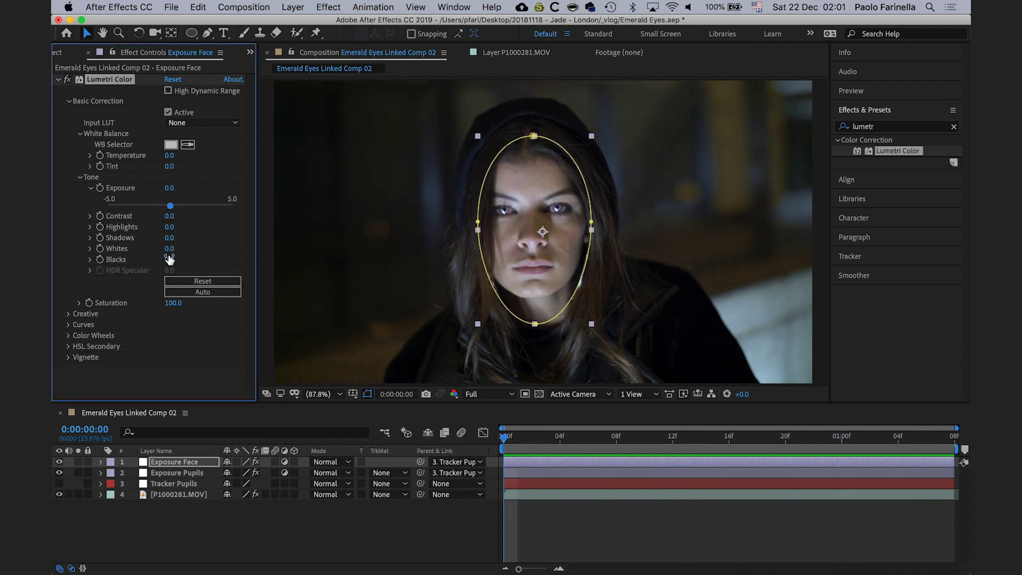
- Draw a second elliptical mask on Exposure Face around the eye on the image's left side, working at 400% magnification
click(334, 394)
click(334, 328)
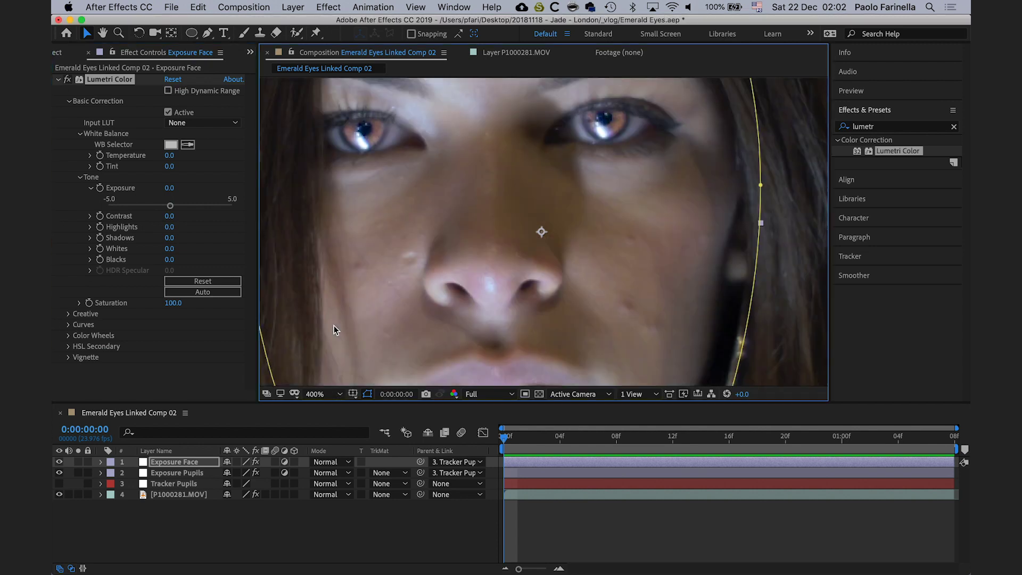
drag(420, 247, 483, 319)
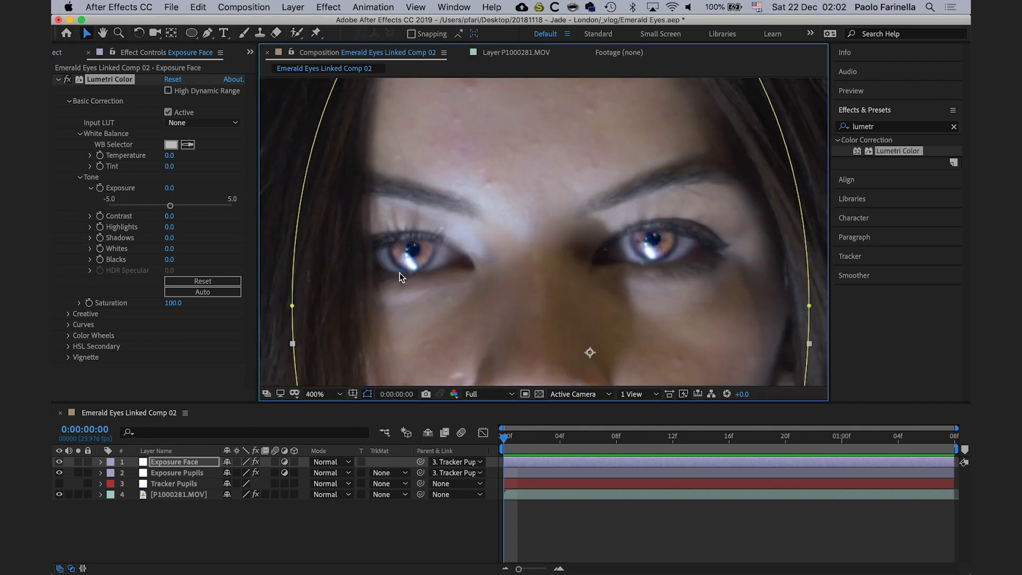
click(194, 34)
drag(388, 251, 456, 274)
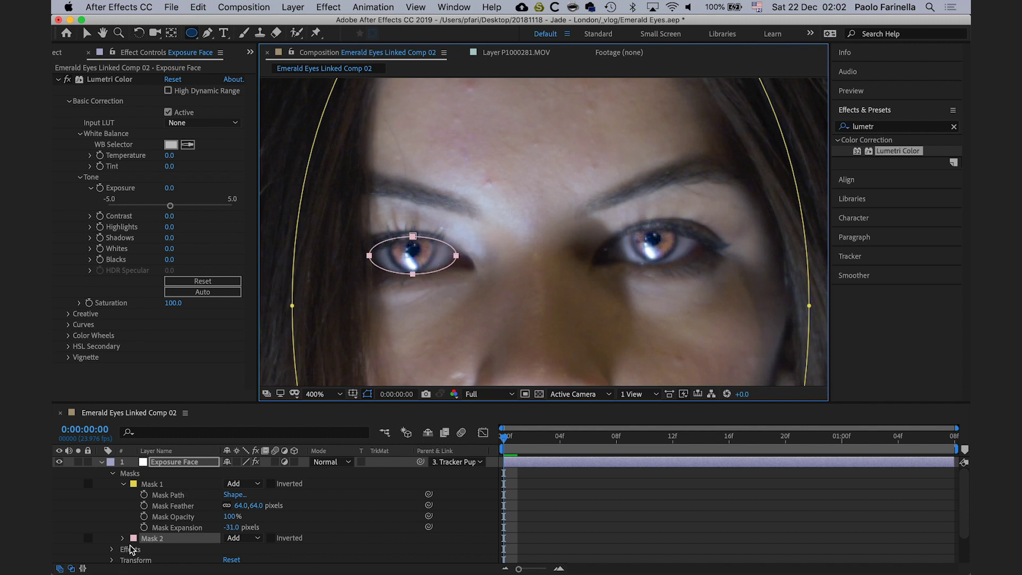
- Raise the Exposure Face layer's Lumetri Color exposure to 5.0 and set Mask 1's mode to None
drag(171, 206, 251, 216)
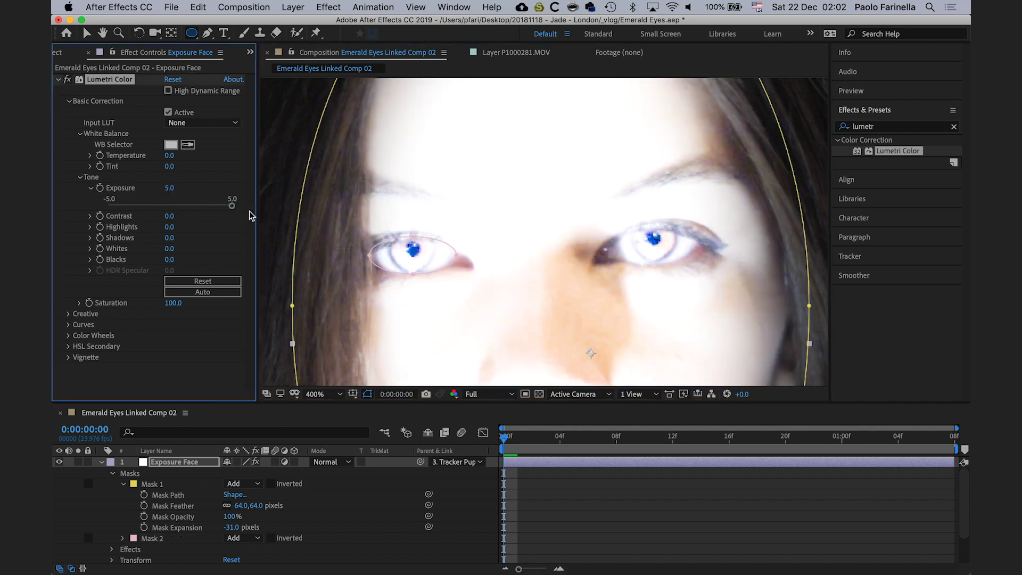
click(87, 488)
click(86, 487)
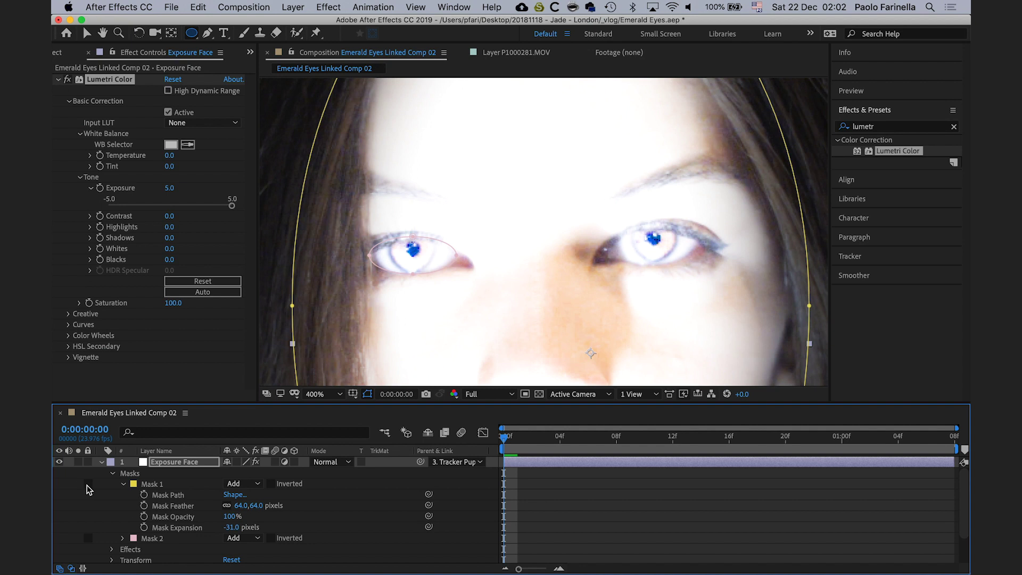
click(241, 484)
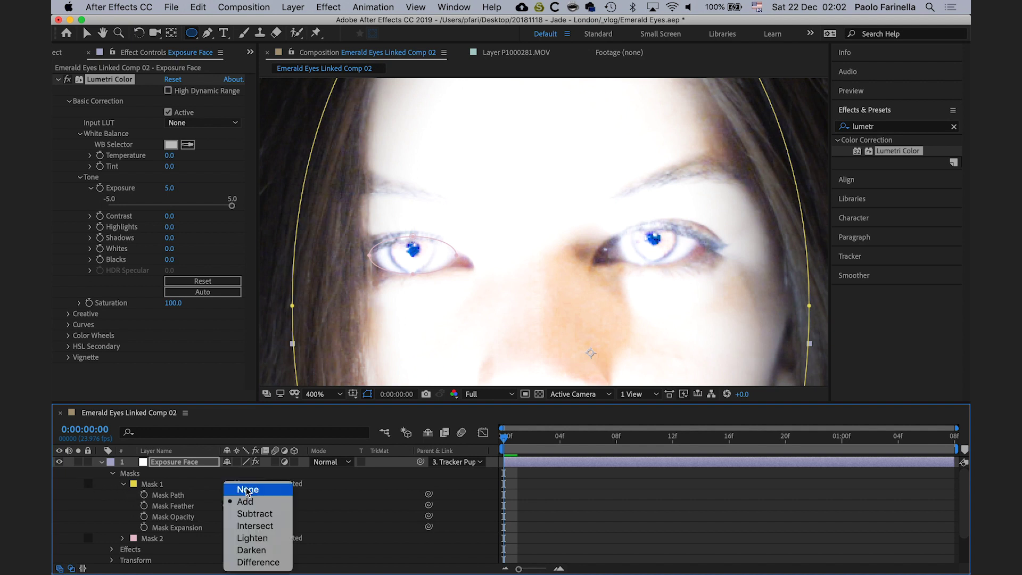
click(248, 489)
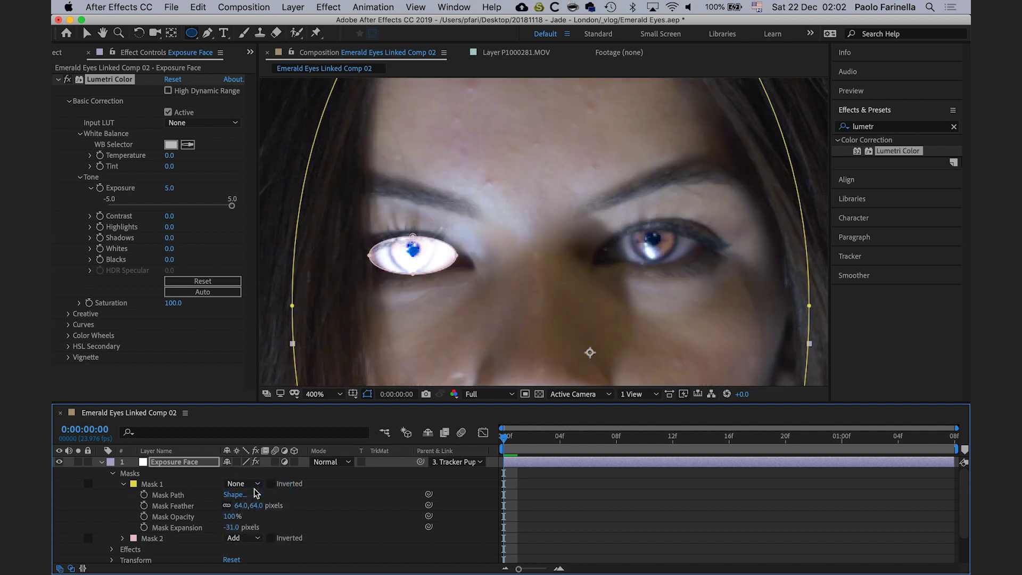
- Rename Mask 1 of the Exposure Face layer as Face
click(123, 484)
click(155, 484)
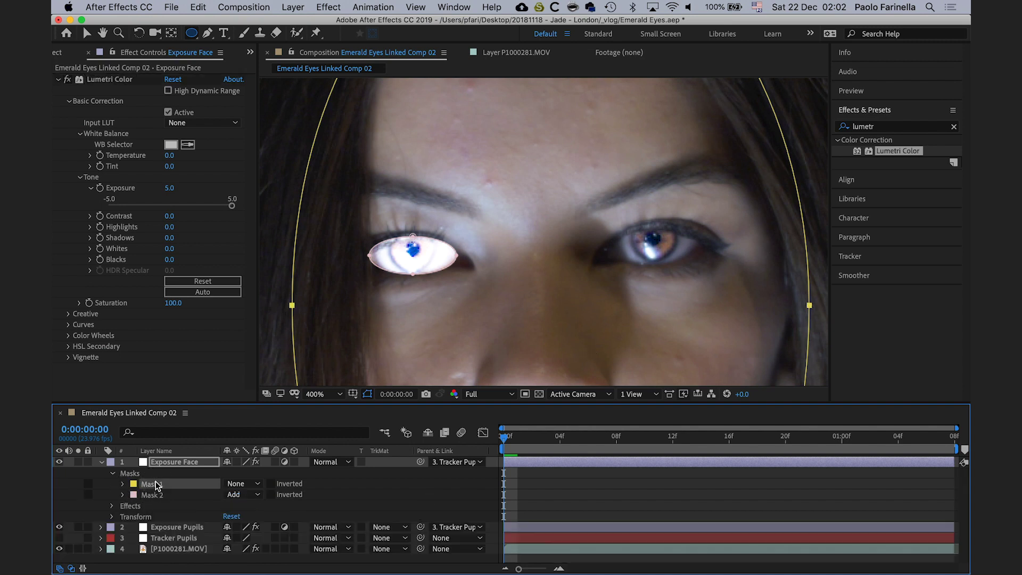
key(Return)
text(Face)
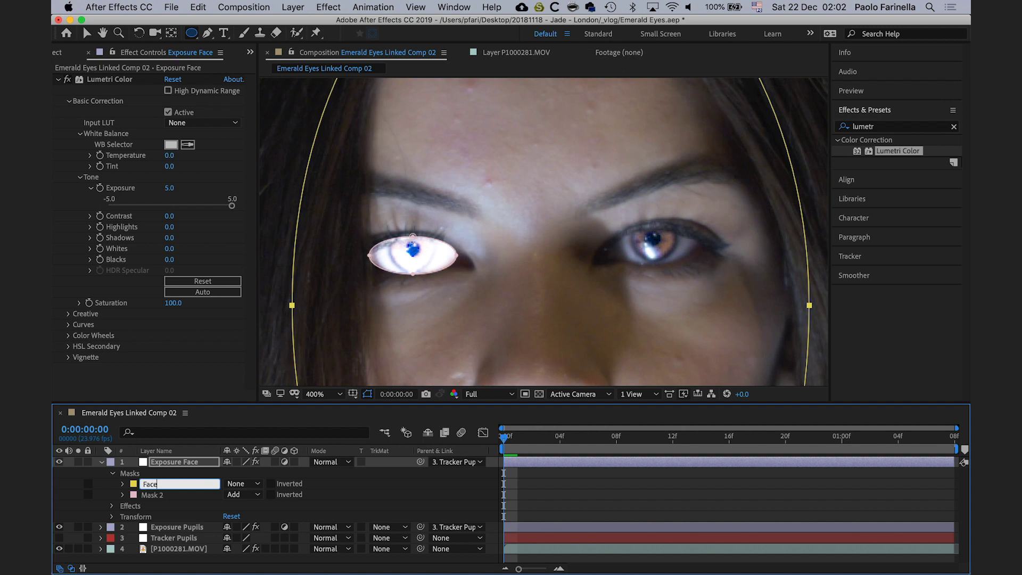
key(Return)
- Set Mask 2's feather to 5 pixels and its expansion to -4 pixels
click(152, 494)
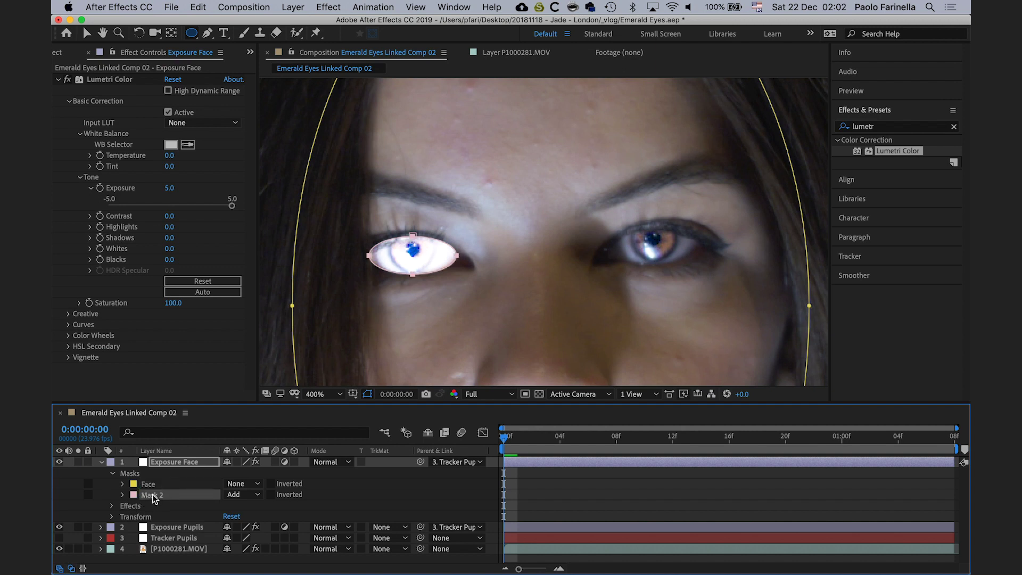
click(123, 495)
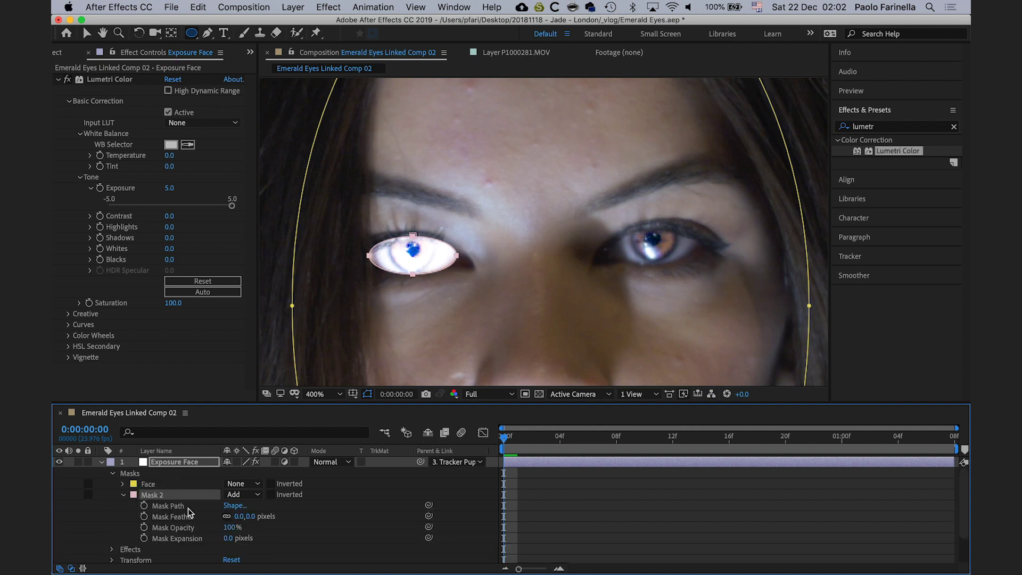
click(239, 516)
text(2)
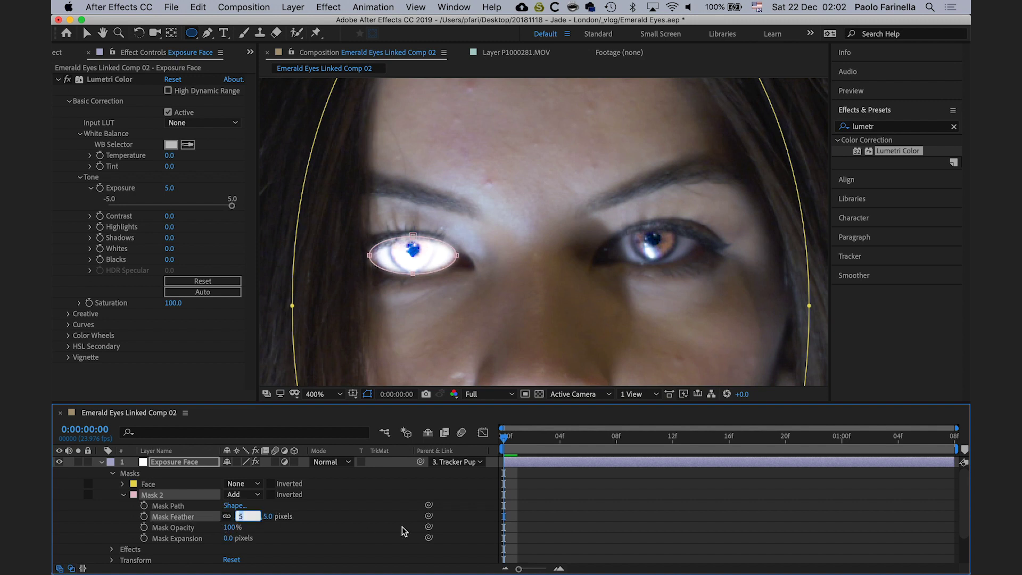
key(Return)
click(229, 538)
key(Down)
key(Down)
key(Down)
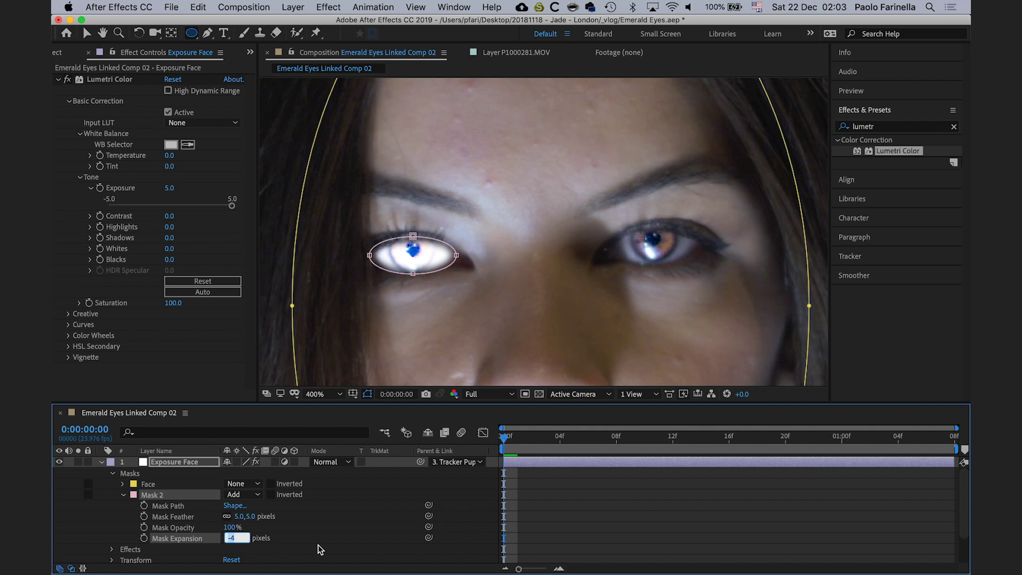
key(Return)
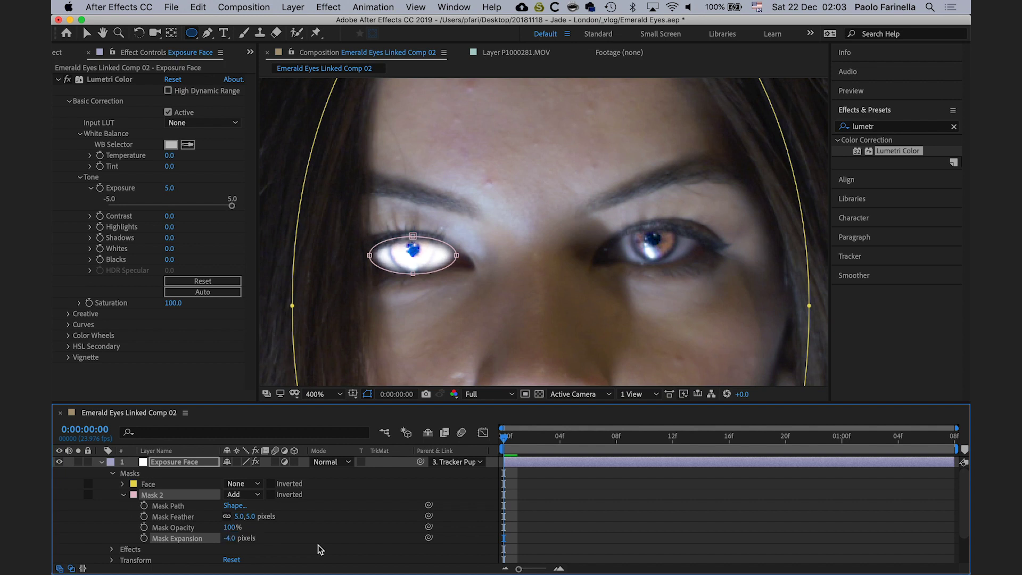
- Set Mask 2's feather to 7 pixels and its expansion to -3 pixels
click(239, 516)
key(Up)
key(Up)
key(Return)
click(230, 538)
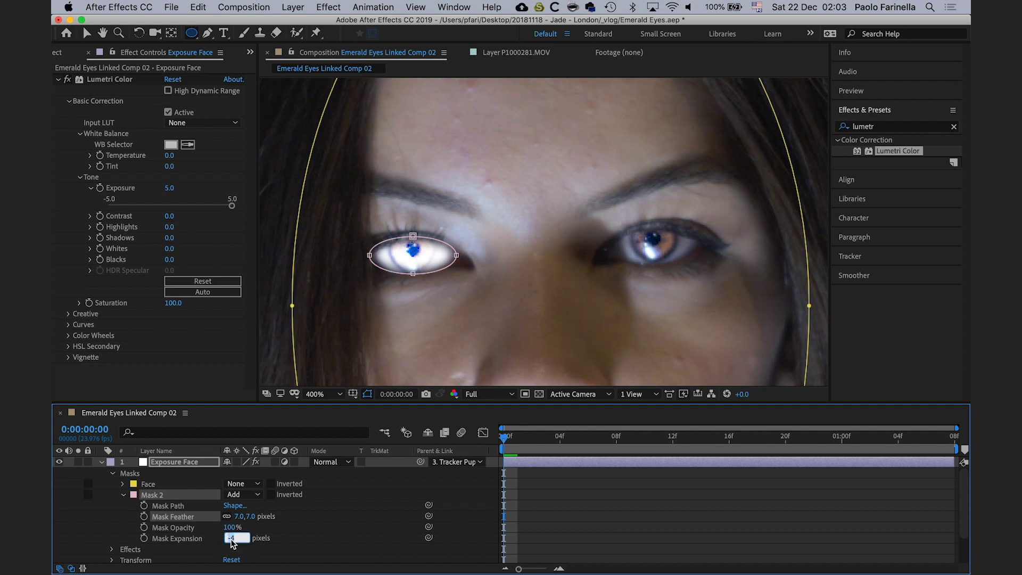
key(Up)
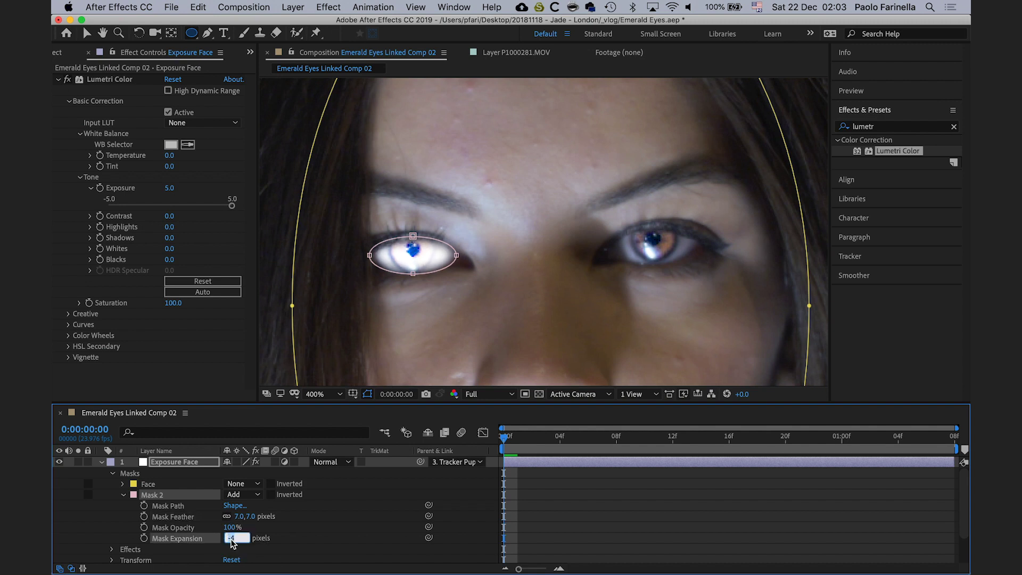
key(Return)
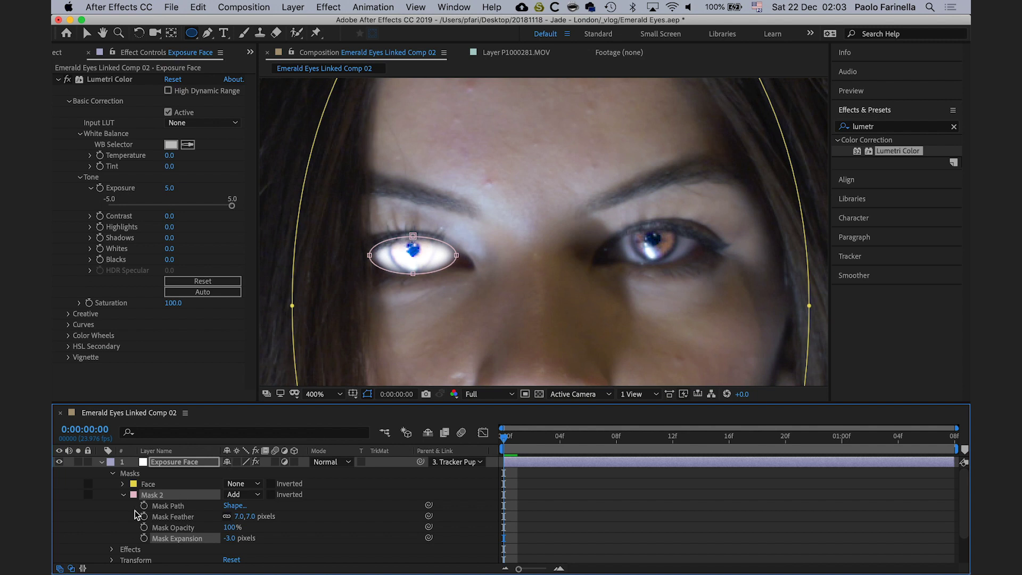
click(124, 495)
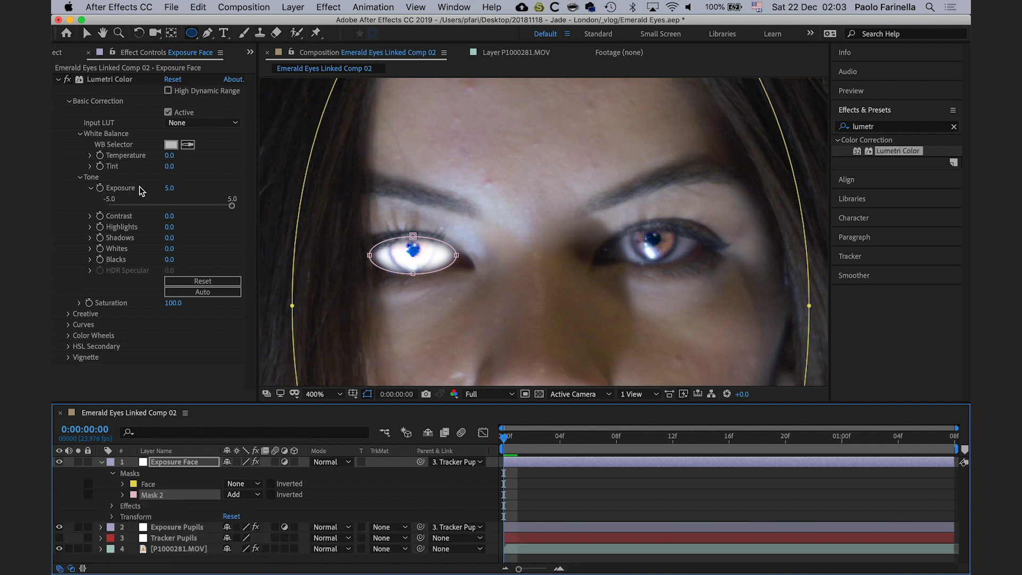
- Draw a third elliptical mask on Exposure Face around the eye on the image's right side
click(192, 36)
mouse_move(631, 248)
mouse_down()
mouse_move(685, 264)
mouse_move(702, 290)
mouse_move(671, 257)
mouse_move(698, 263)
mouse_up()
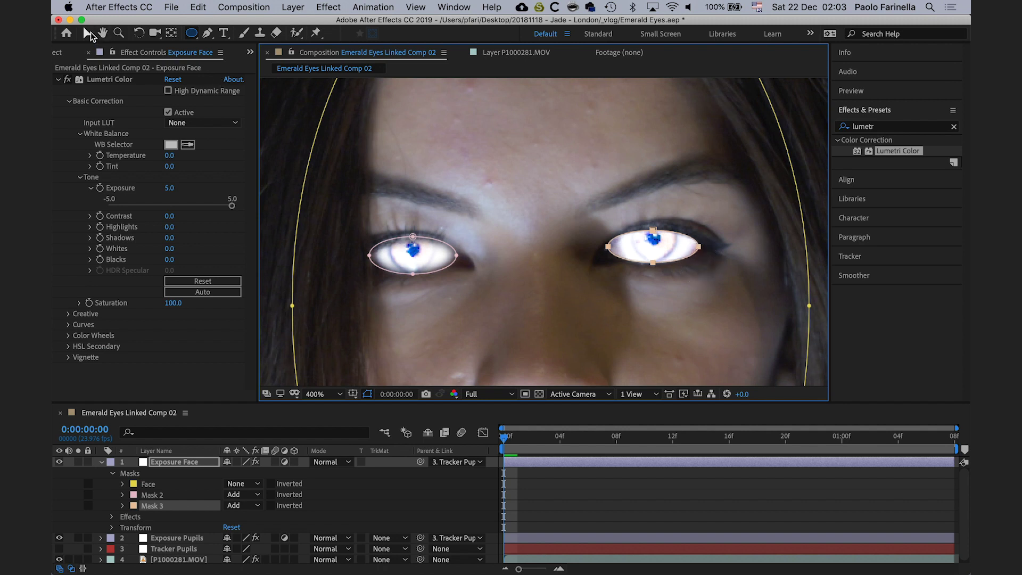
click(138, 33)
key(v)
- Set Mask 3's feather to 7 pixels and its expansion to -3 pixels
click(123, 505)
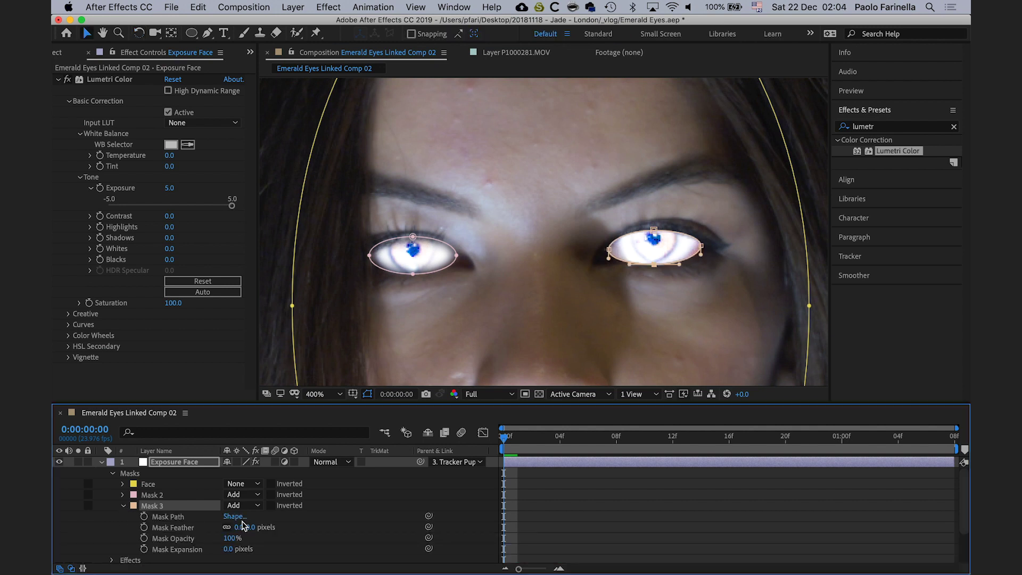
click(241, 527)
text(7)
key(Return)
click(229, 549)
text(-)
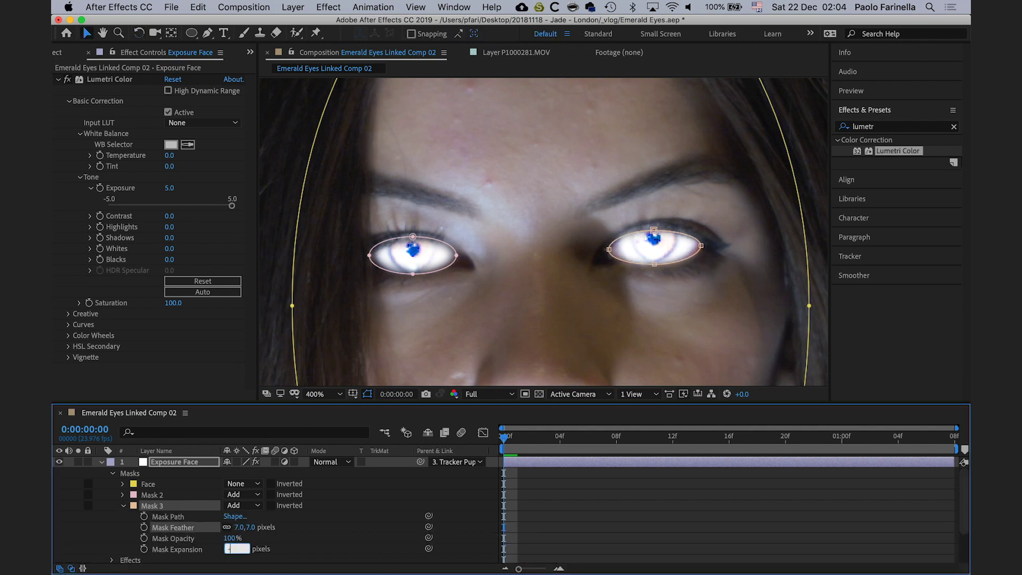
text(3)
key(Return)
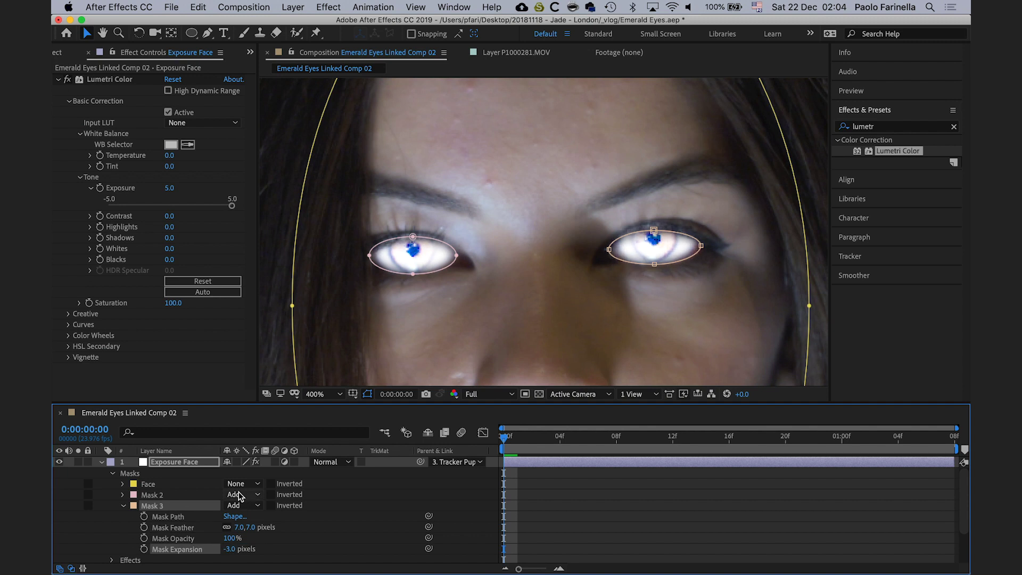
click(124, 506)
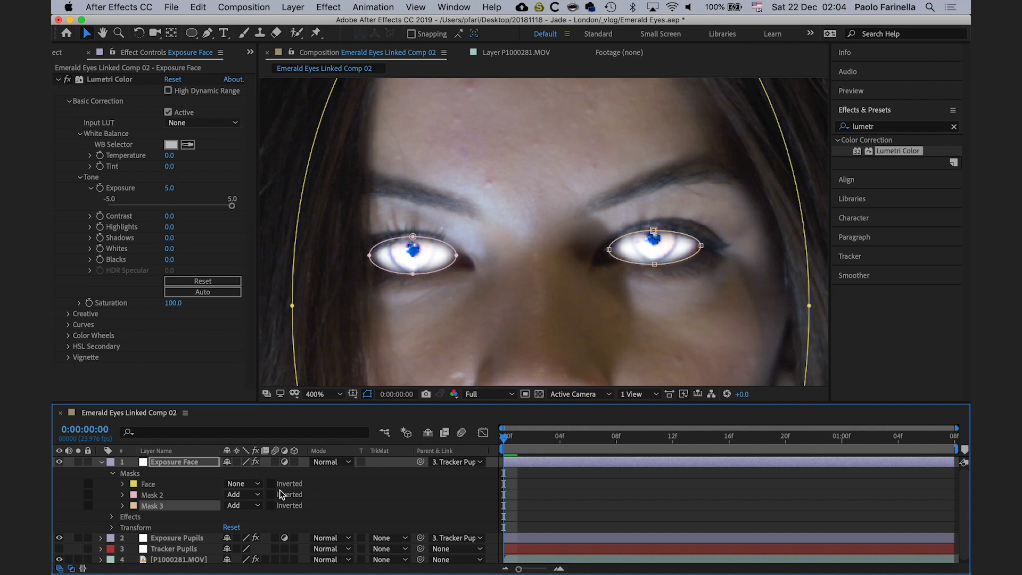
- Play the clip to check how both eye masks follow the eyes, and reset the Exposure Face exposure to 0
key(space)
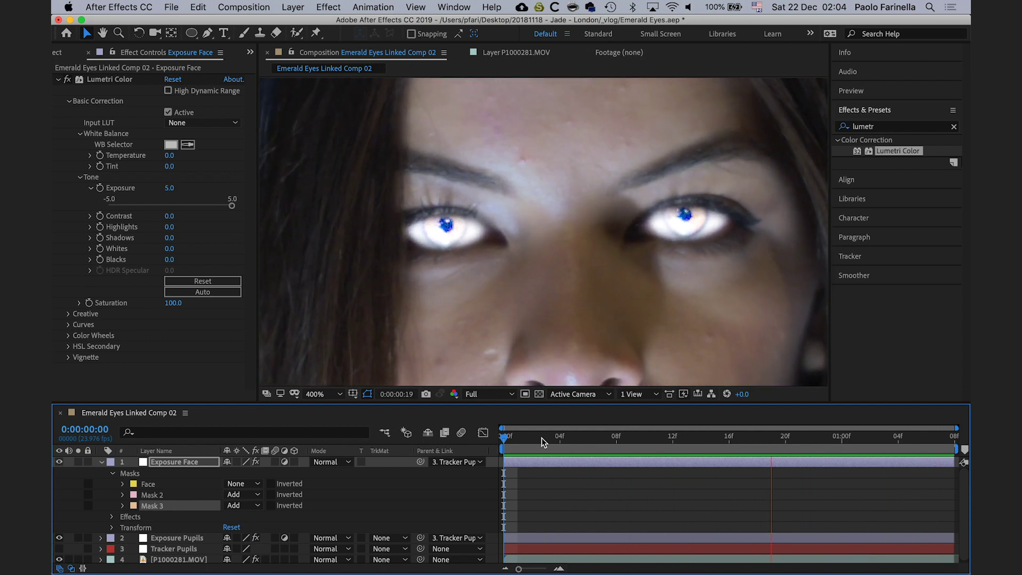
key(space)
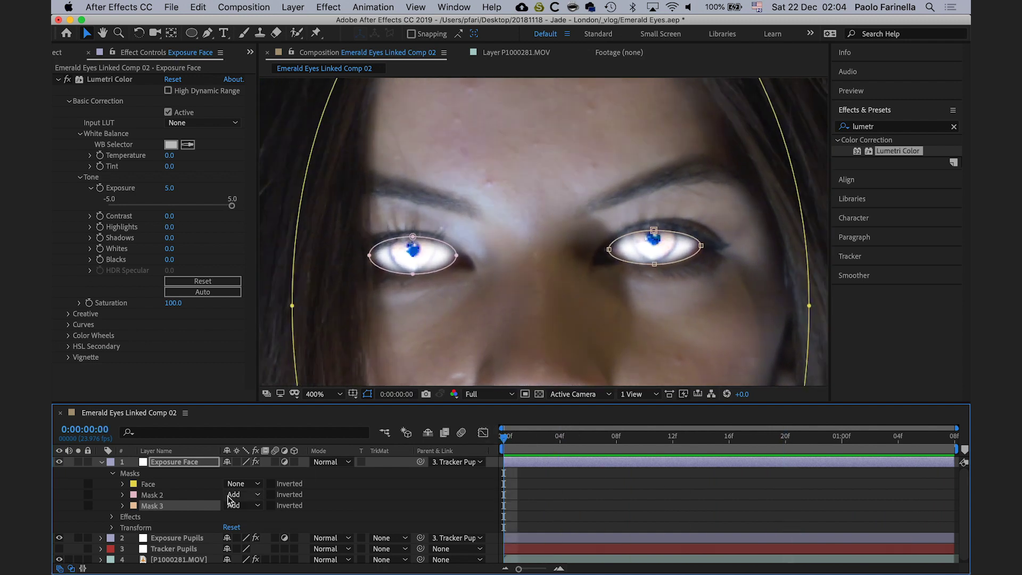
click(177, 463)
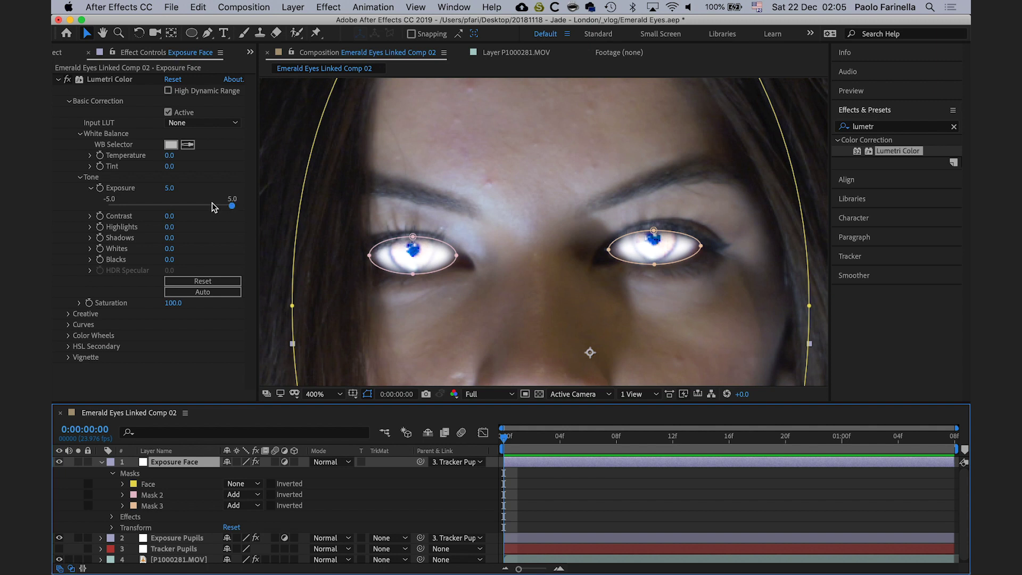
click(170, 188)
text(0)
key(Return)
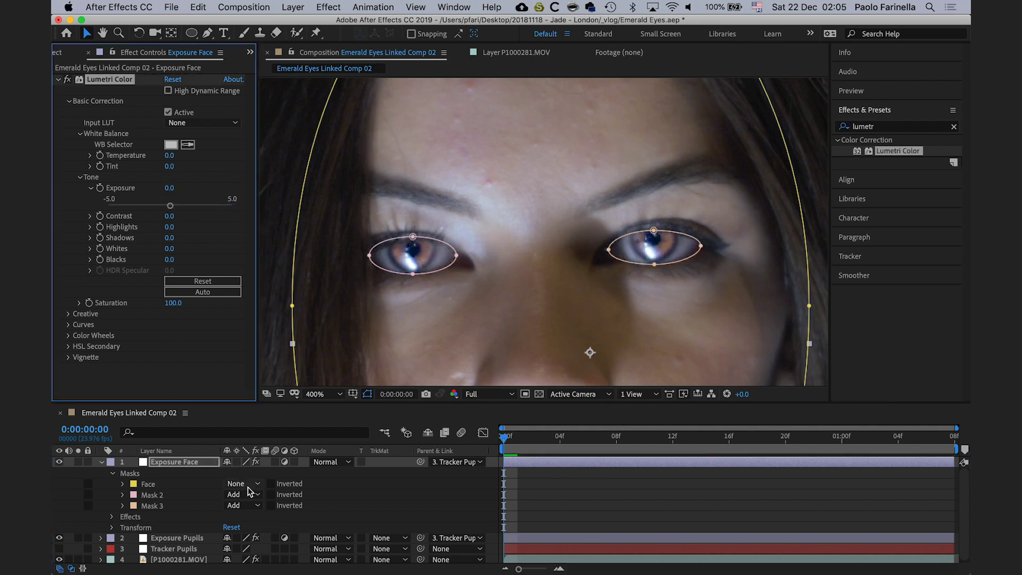
- Lower the Exposure Face exposure to -3.1 and set the Face mask's mode to Add, viewing at 200% magnification
drag(170, 210, 132, 210)
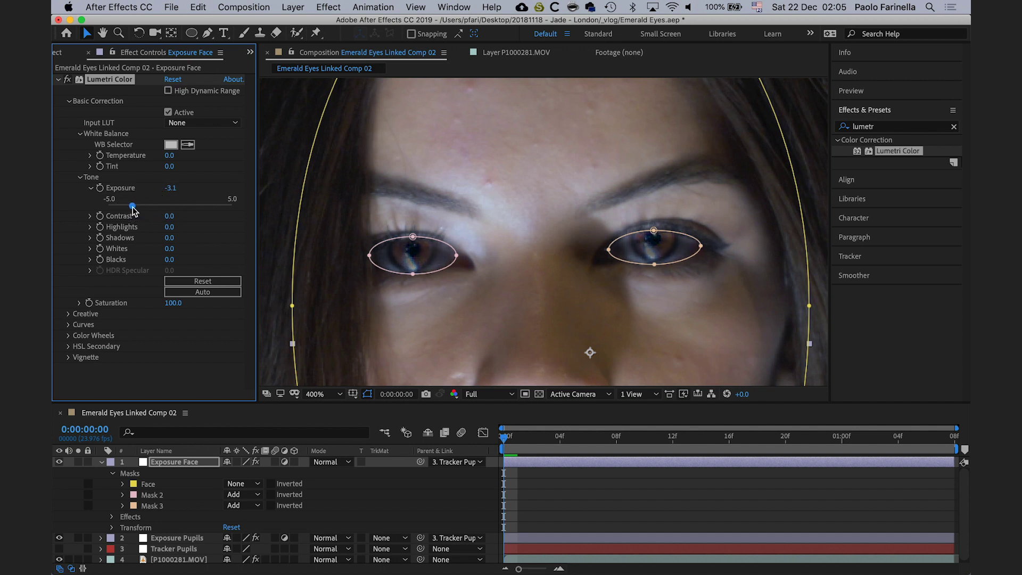
click(327, 397)
click(331, 311)
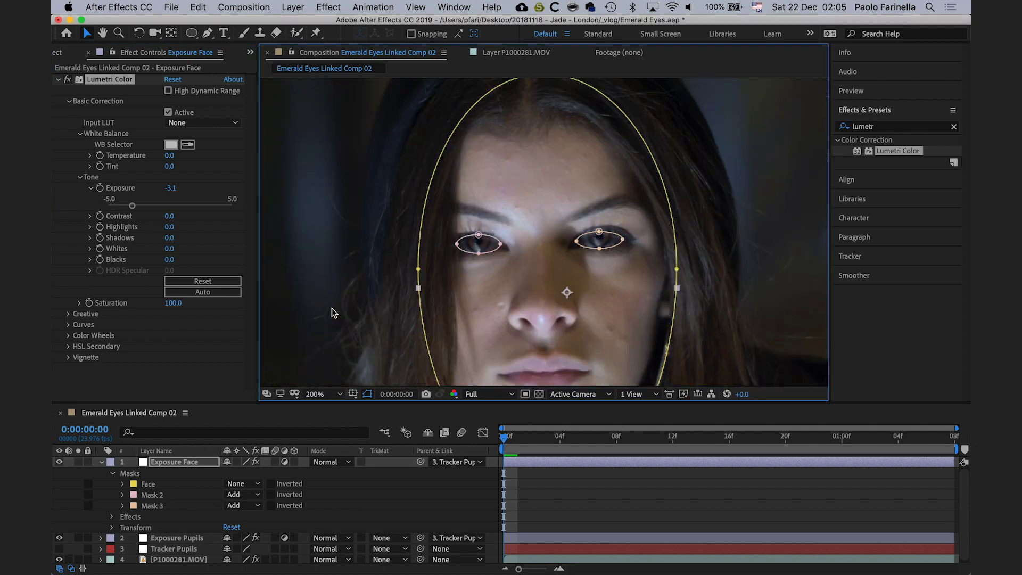
click(250, 483)
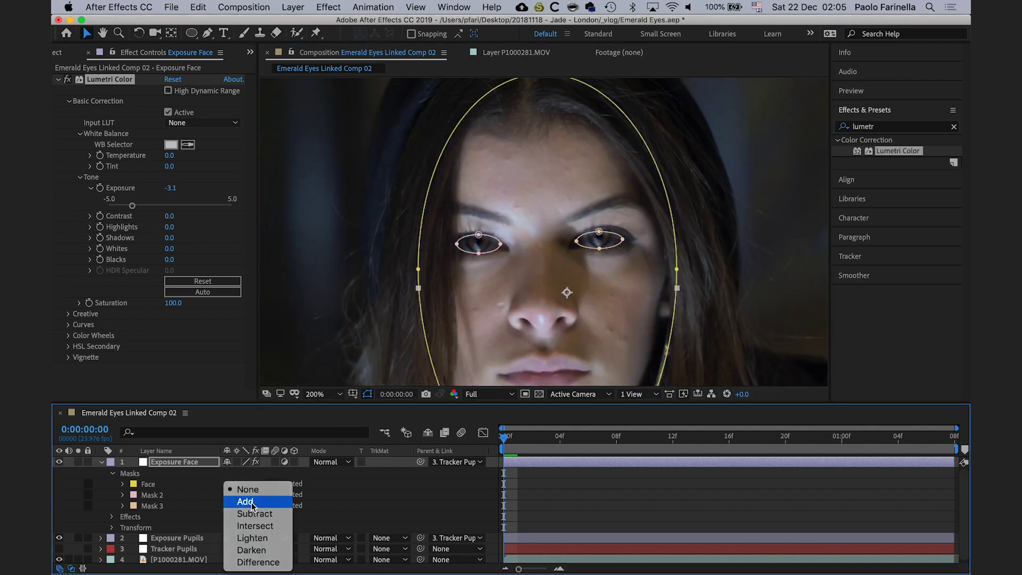
click(248, 495)
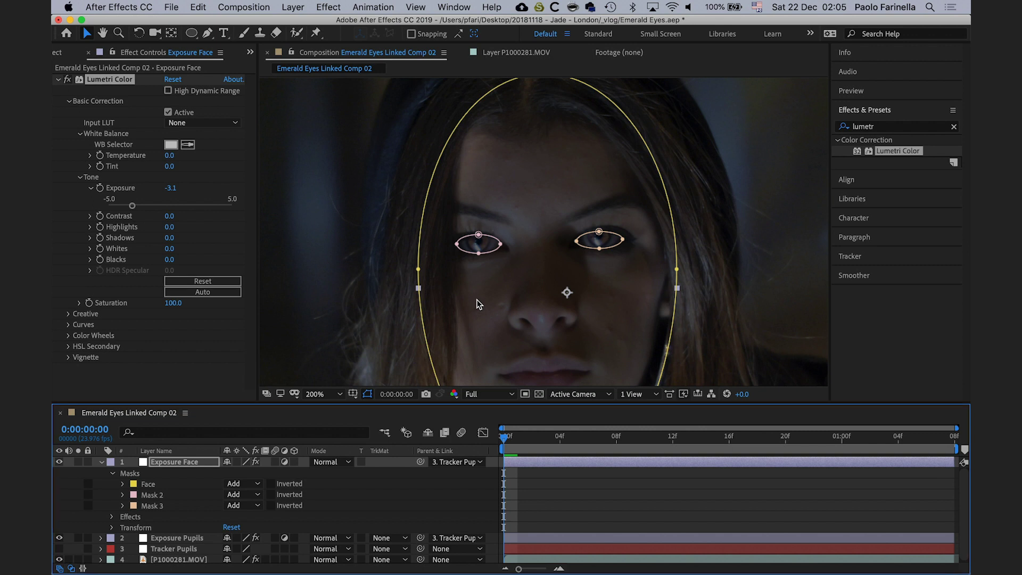
- Set the modes of the Face mask, Mask 2 and Mask 3 to Subtract
click(244, 483)
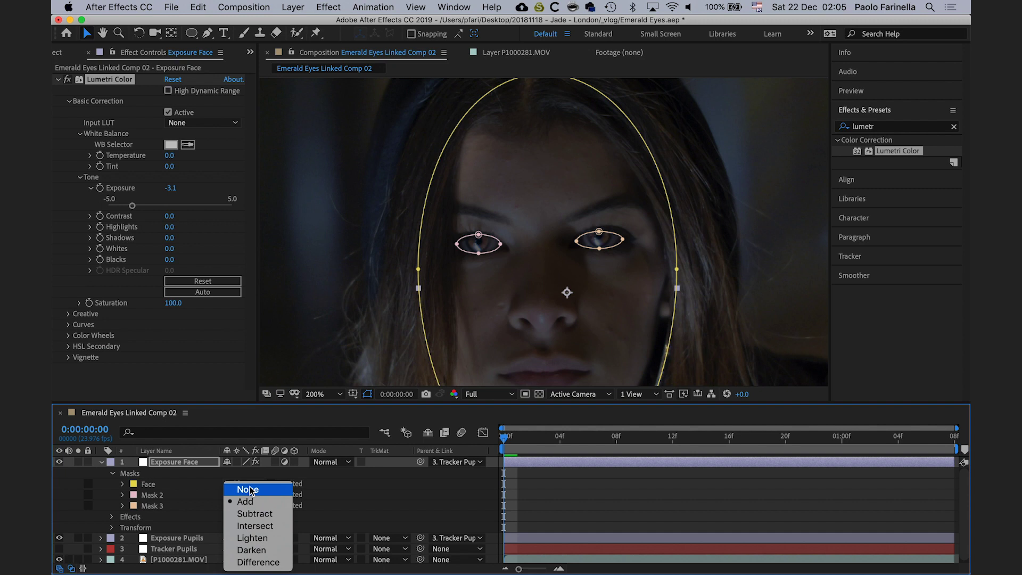
click(255, 513)
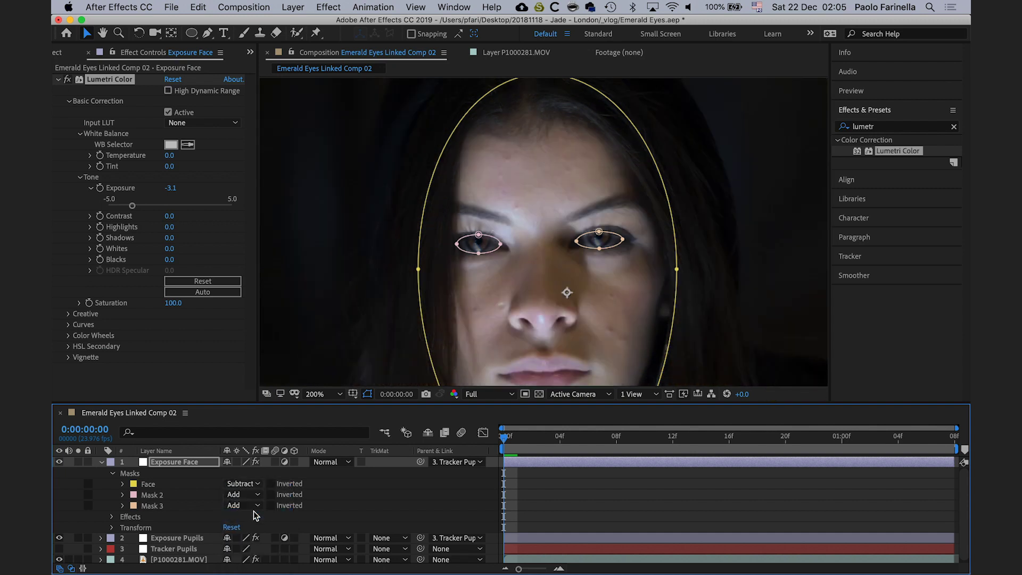
click(245, 494)
click(255, 513)
click(244, 505)
click(254, 513)
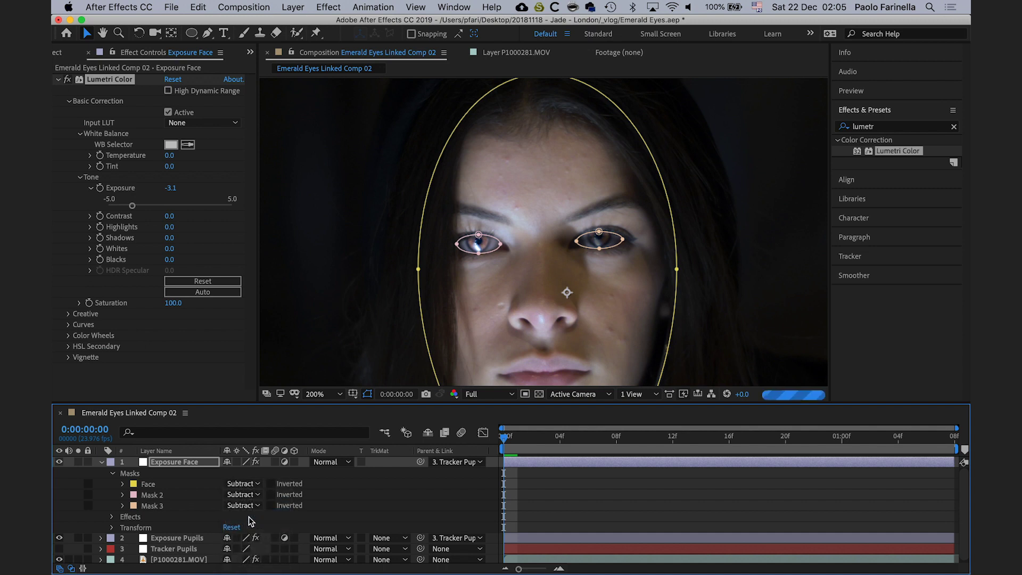
click(102, 463)
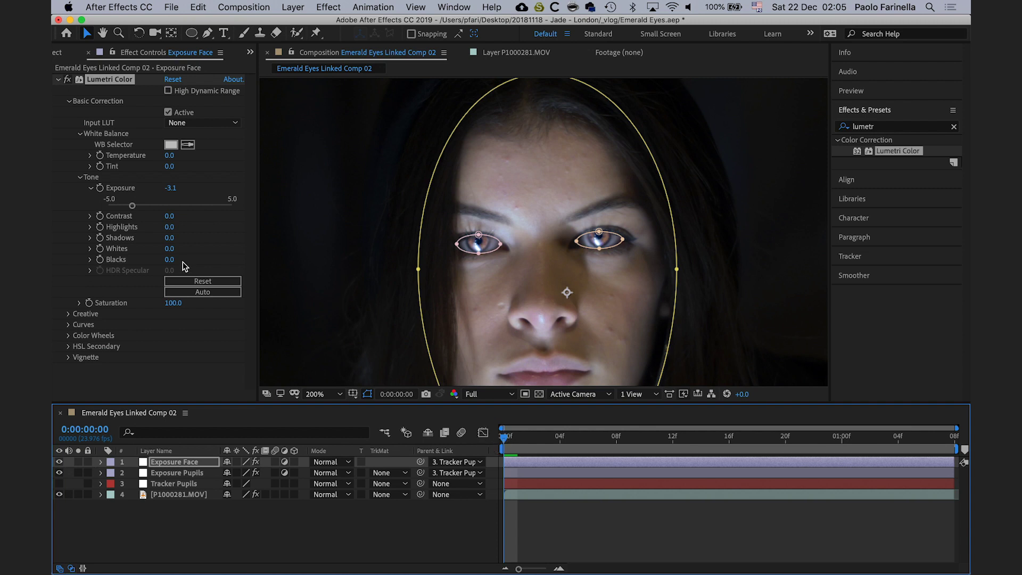
- Reset the Exposure Face layer's exposure to 0 and start keyframing it at the first frame
click(171, 189)
text(0)
key(Return)
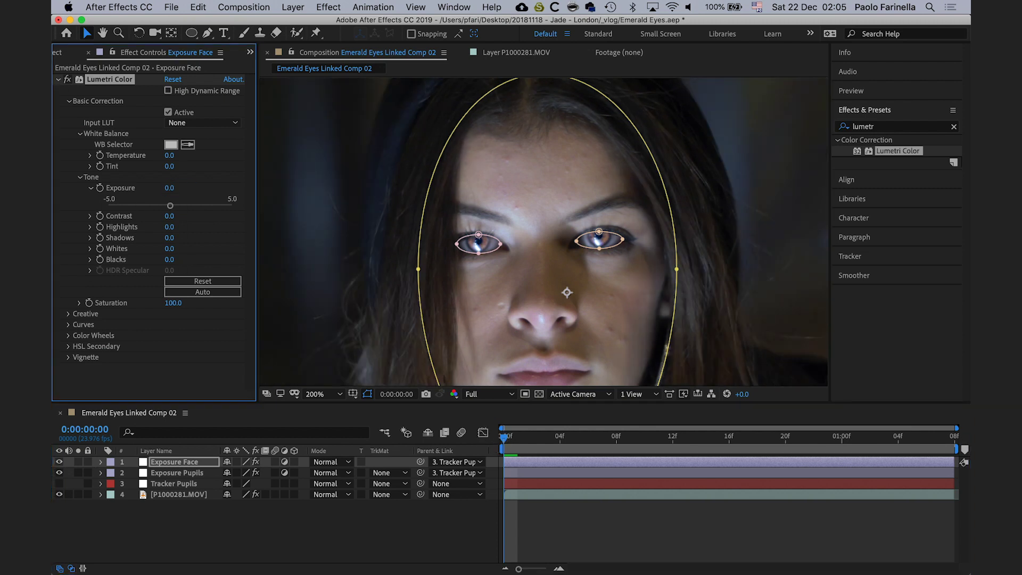
click(100, 188)
- Keyframe the Exposure Face exposure at -1.8 at 0:00:01:07, with the whole composition fitted in the viewer
drag(504, 443, 958, 446)
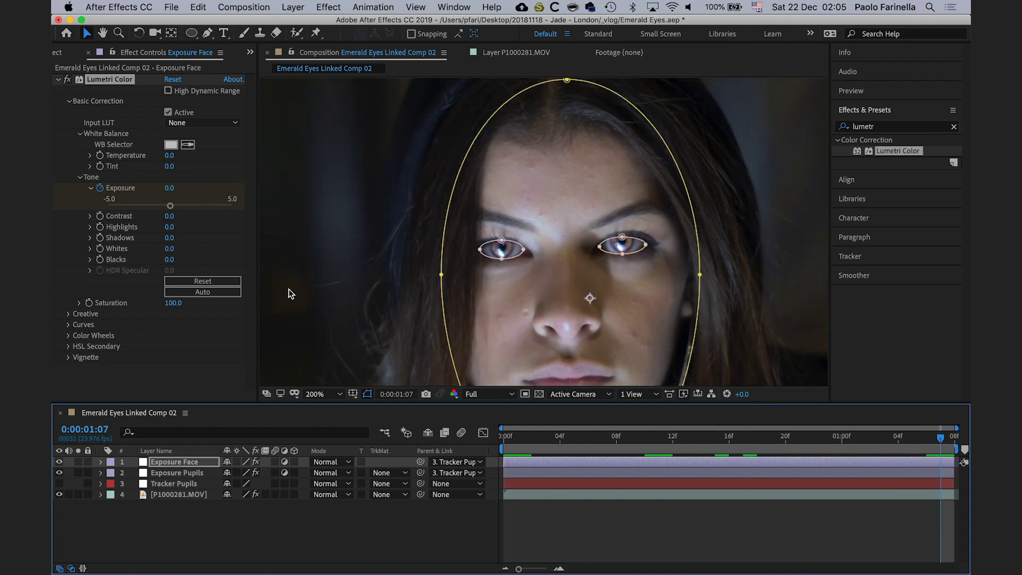
drag(172, 201, 163, 206)
click(339, 394)
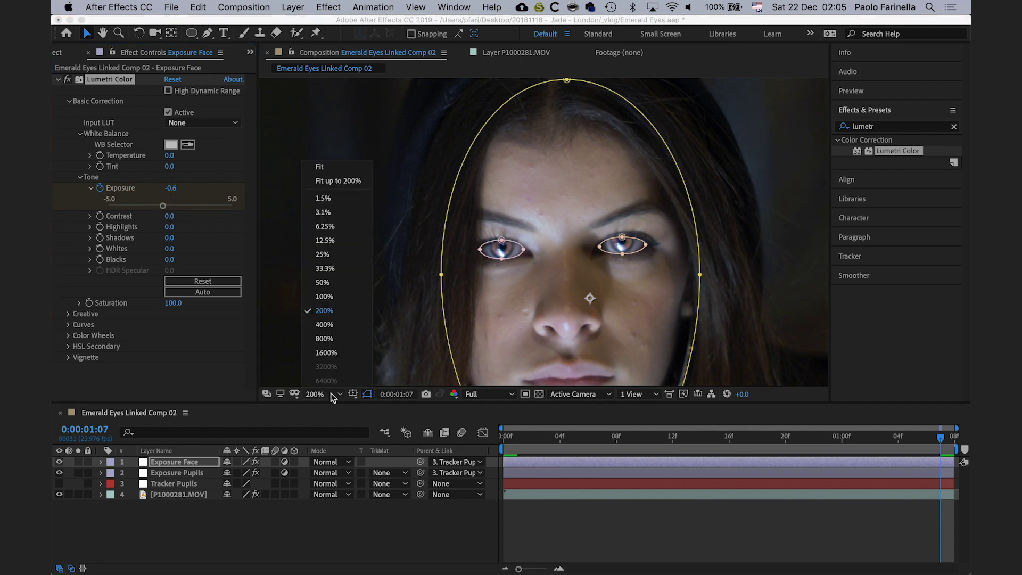
click(336, 168)
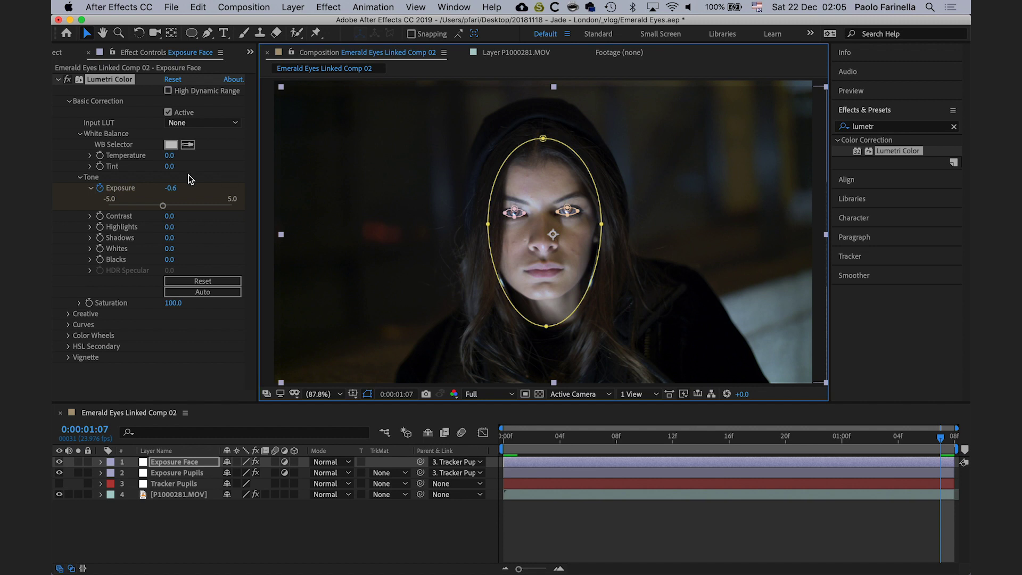
drag(162, 207, 157, 206)
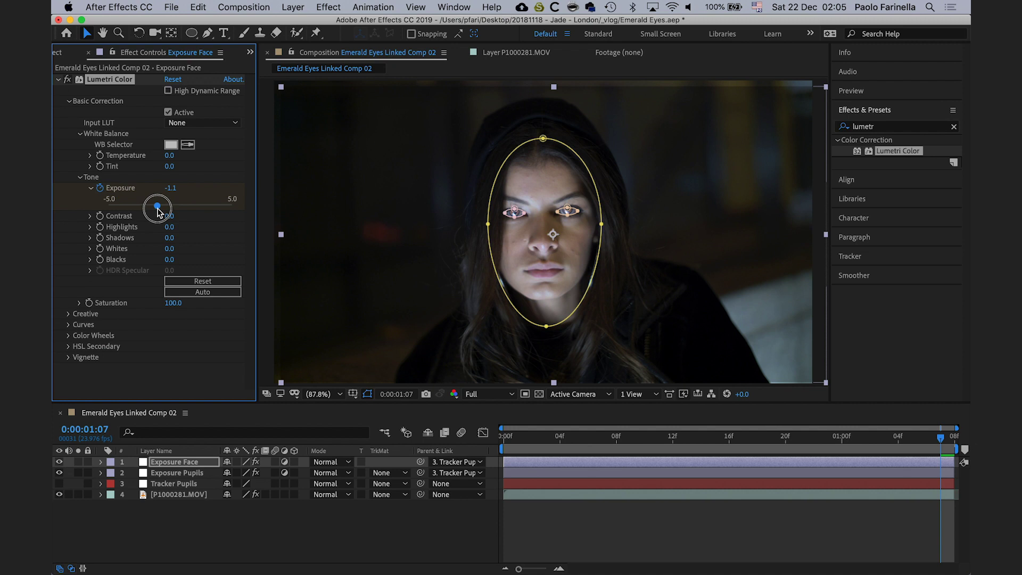
drag(157, 206, 158, 207)
drag(157, 206, 148, 207)
- Reveal the Exposure Face layer's keyframes and try to apply Easy Ease Out to the first Exposure keyframe
click(131, 462)
key(u)
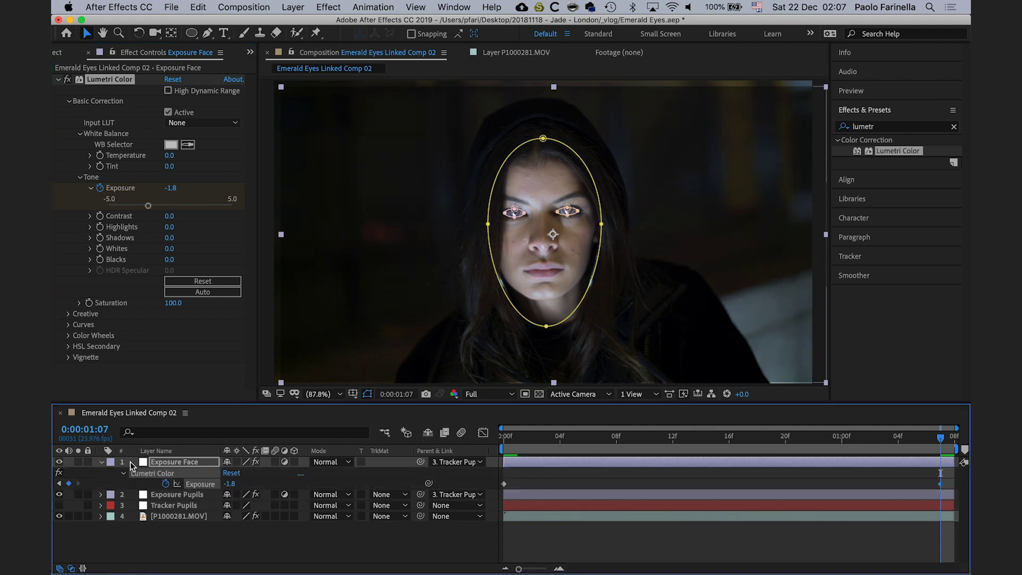
click(505, 484)
right_click(504, 485)
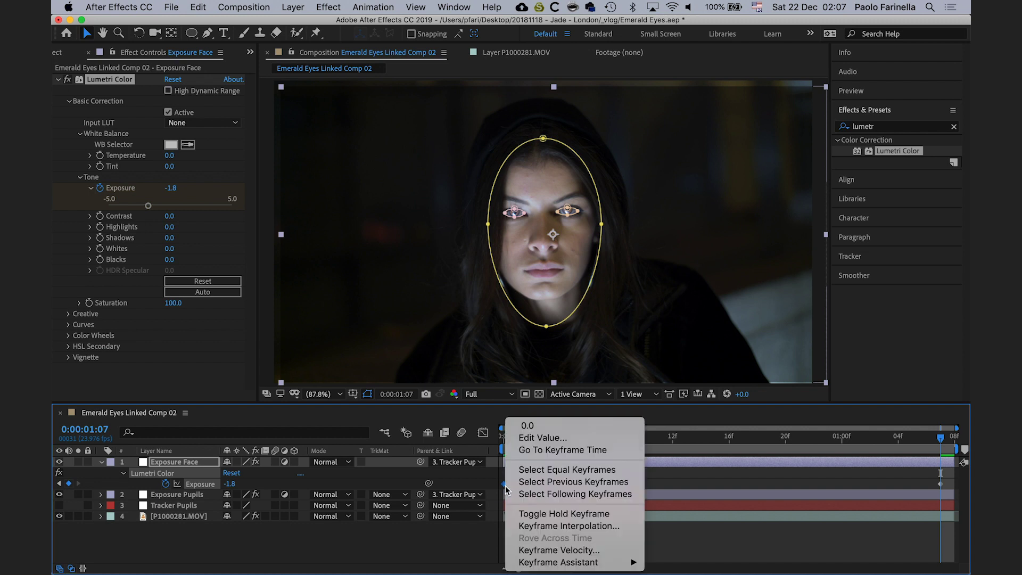
mouse_move(589, 563)
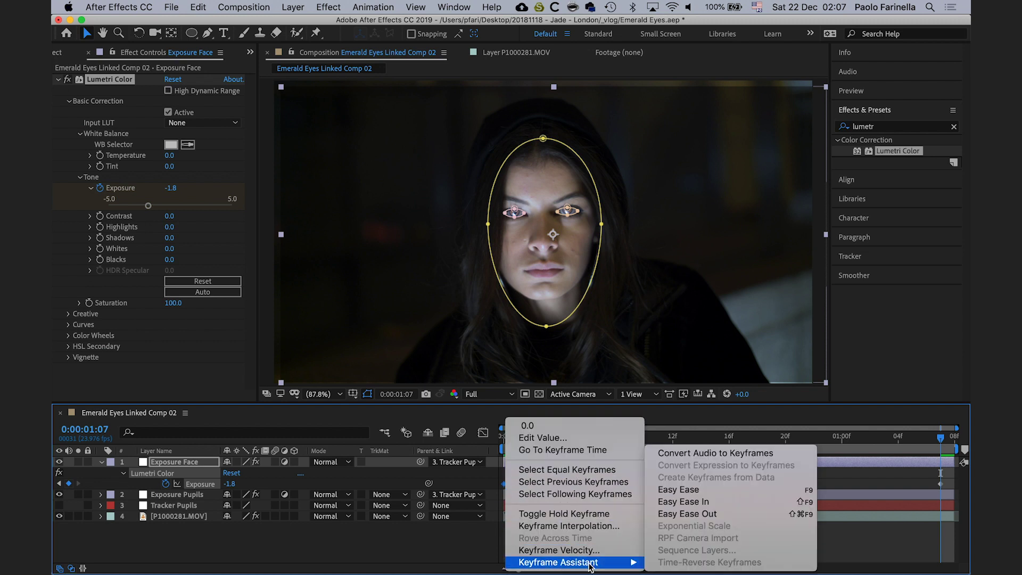
click(699, 515)
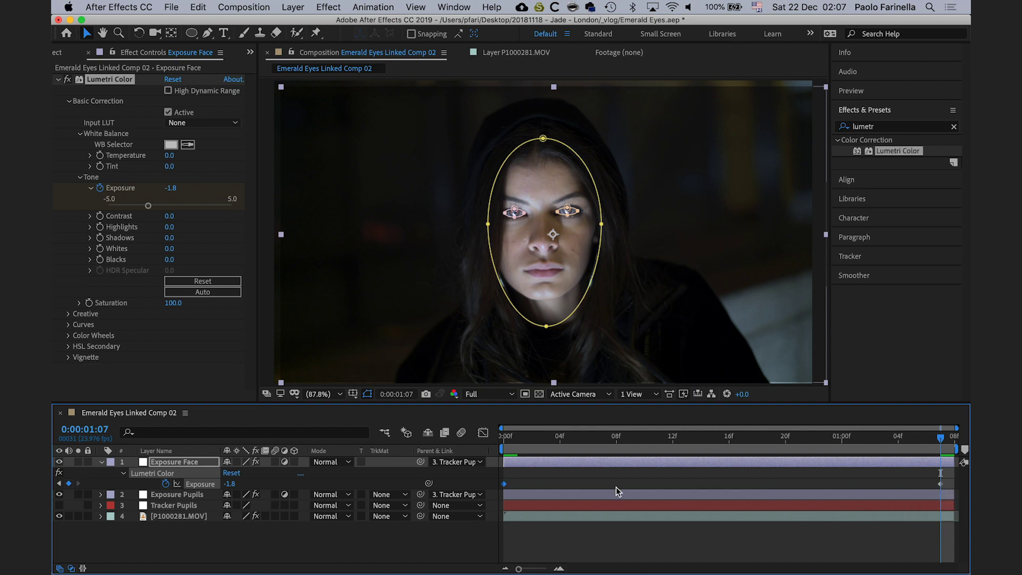
- Display the Exposure curve in the Graph Editor and apply Easy Ease Out to its first keyframe
click(483, 432)
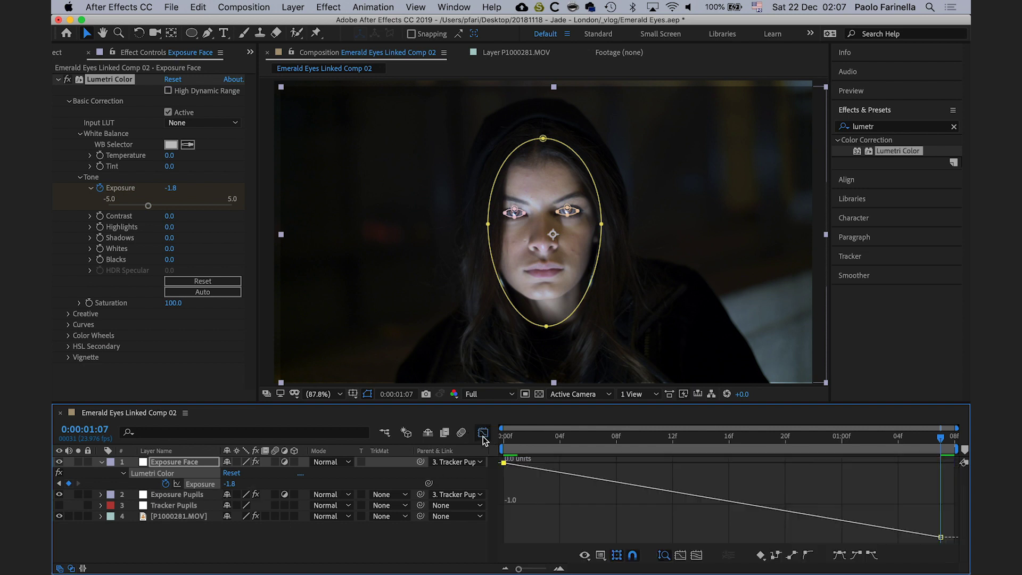
click(177, 483)
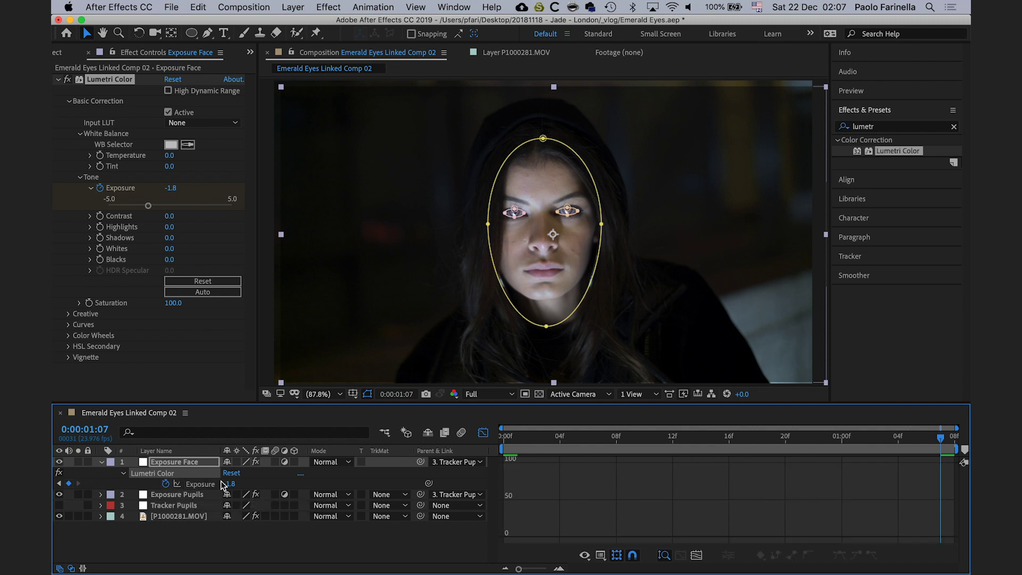
mouse_move(505, 464)
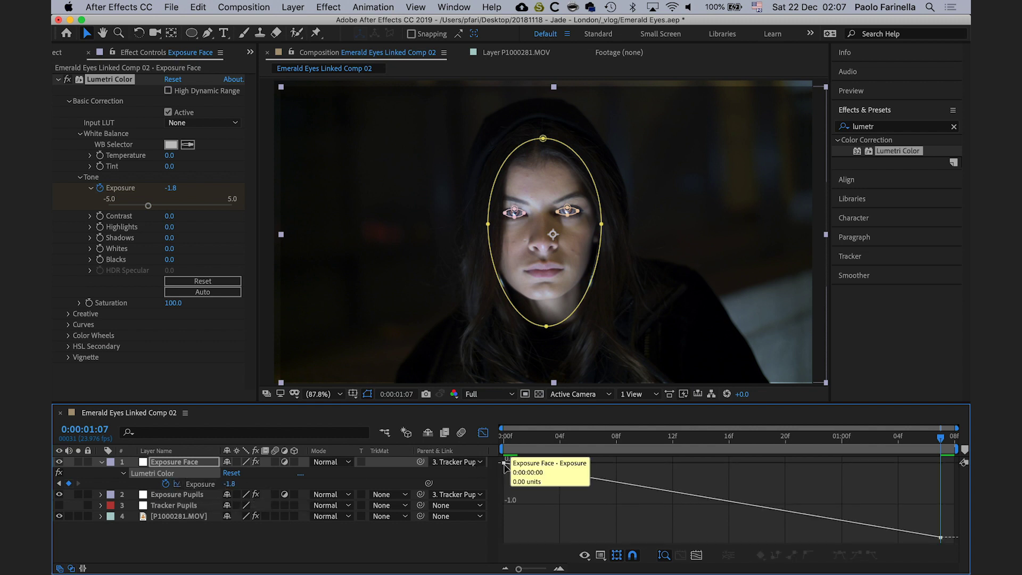
right_click(505, 464)
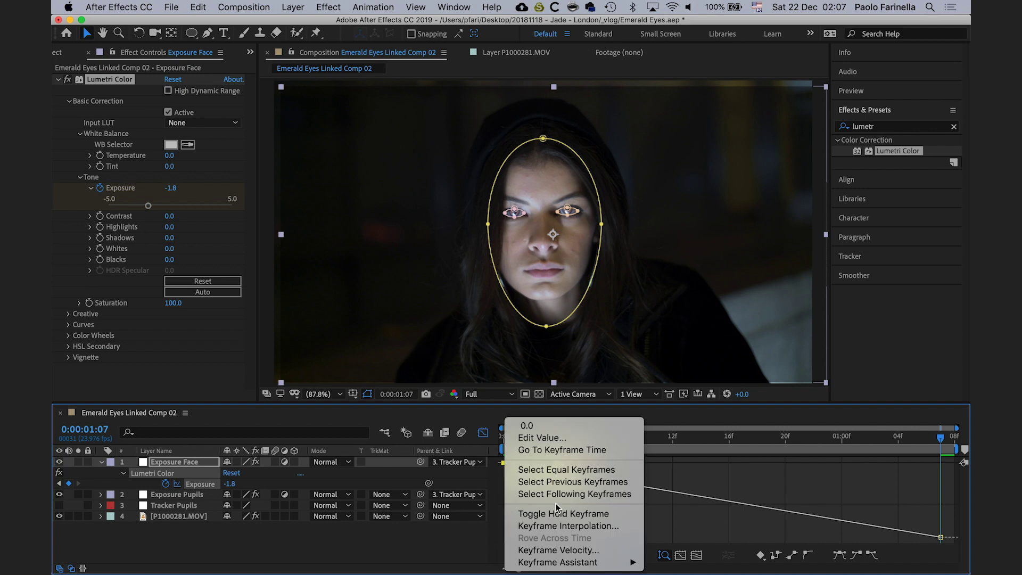
mouse_move(566, 567)
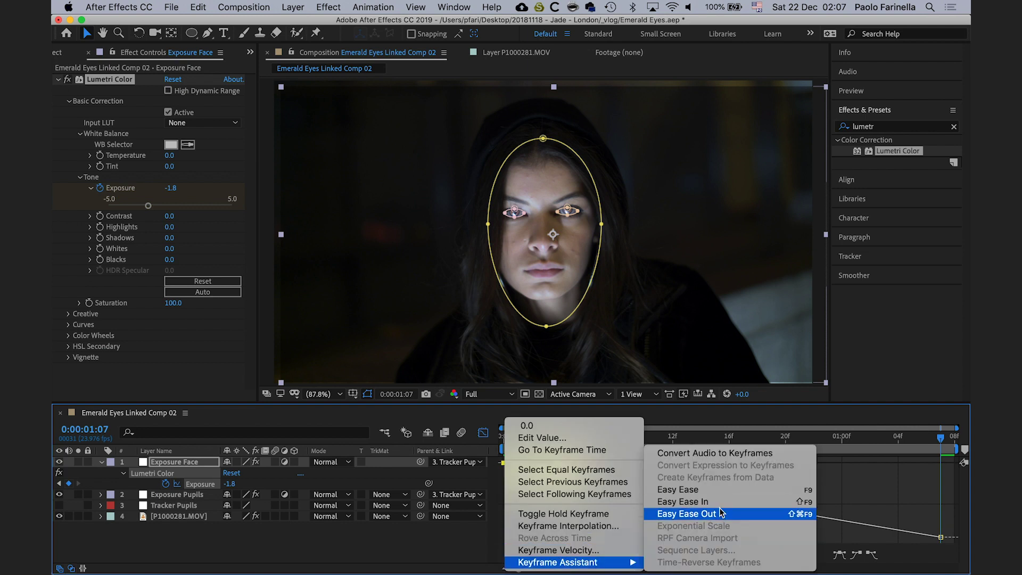
click(720, 513)
- Apply Easy Ease In to the last Exposure keyframe at 0:00:01:07
click(940, 537)
right_click(940, 537)
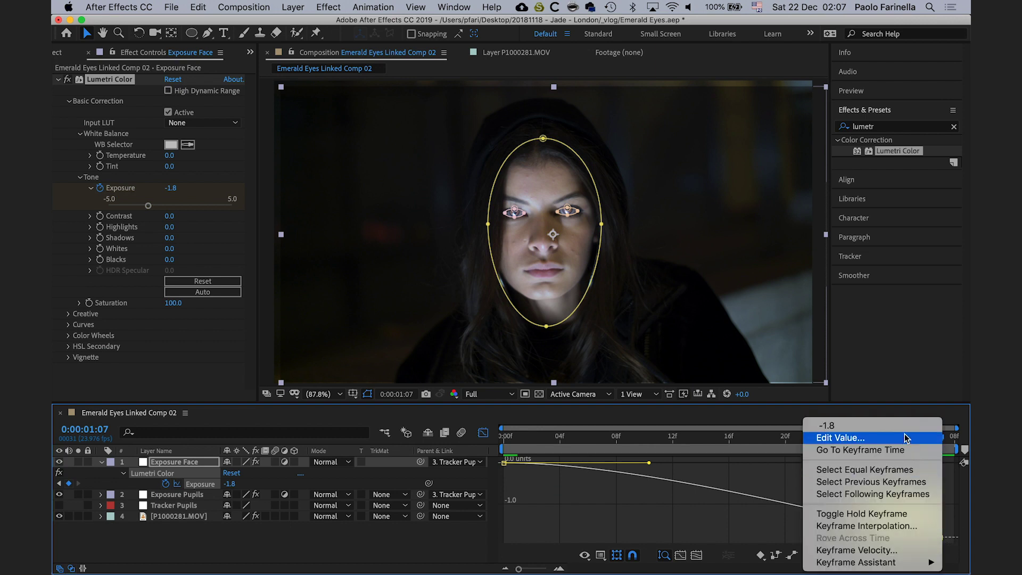
mouse_move(897, 563)
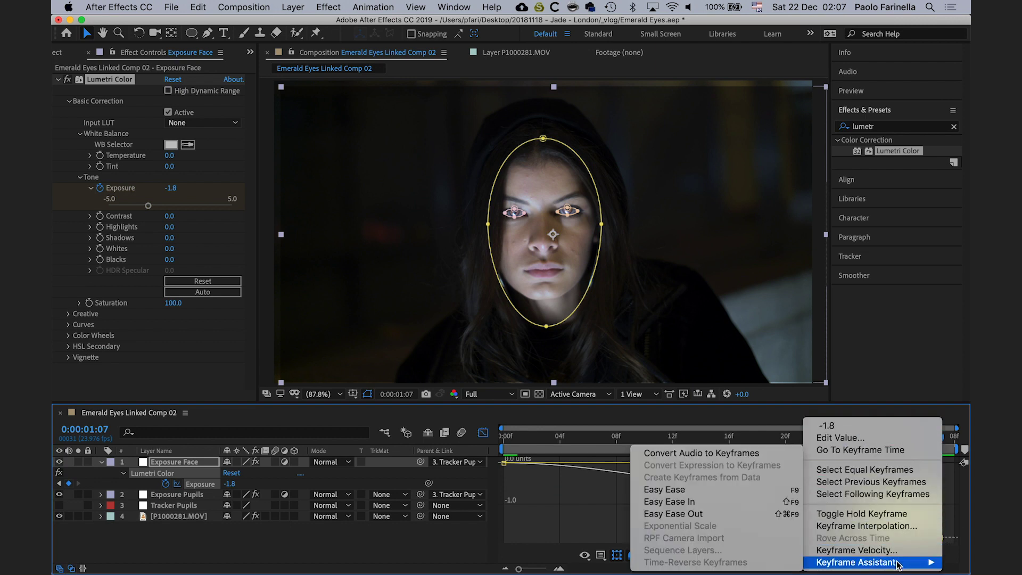
click(753, 502)
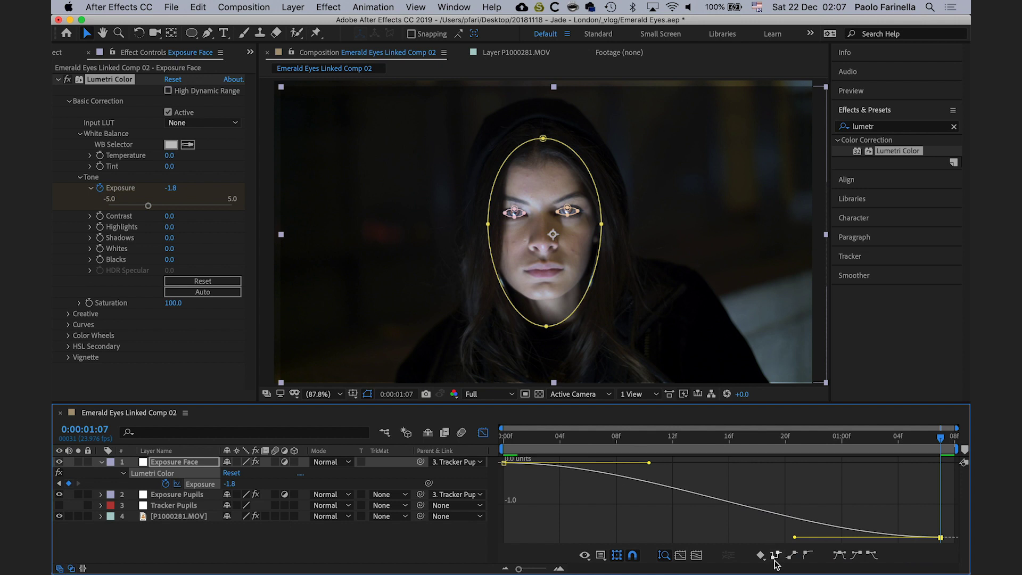
- Steepen the middle of the Exposure curve by extending the first keyframe's handle to about 01:00f and the last keyframe's handle back to about 16f
drag(650, 466, 774, 466)
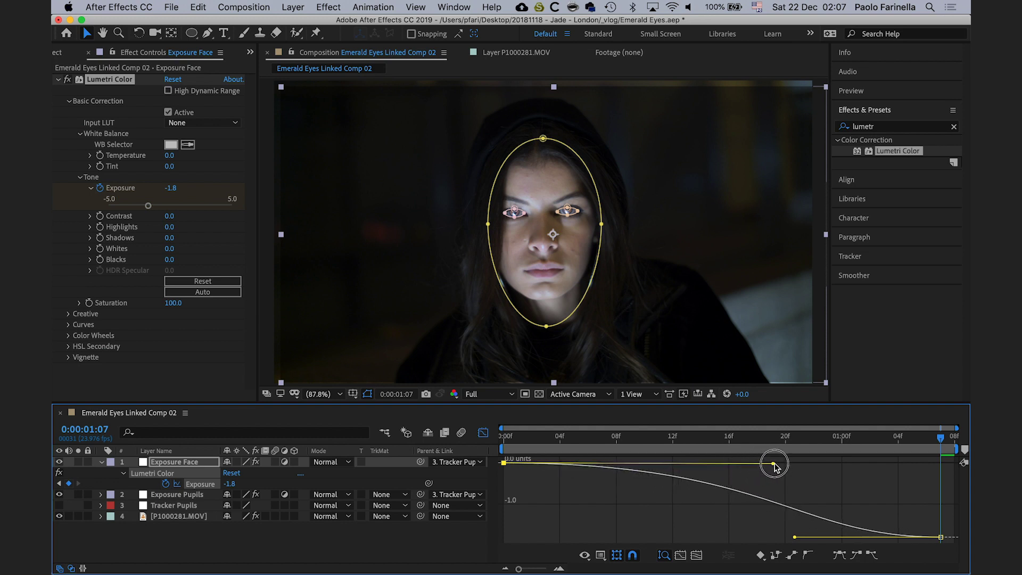
drag(809, 539, 735, 538)
click(772, 463)
drag(772, 463, 848, 474)
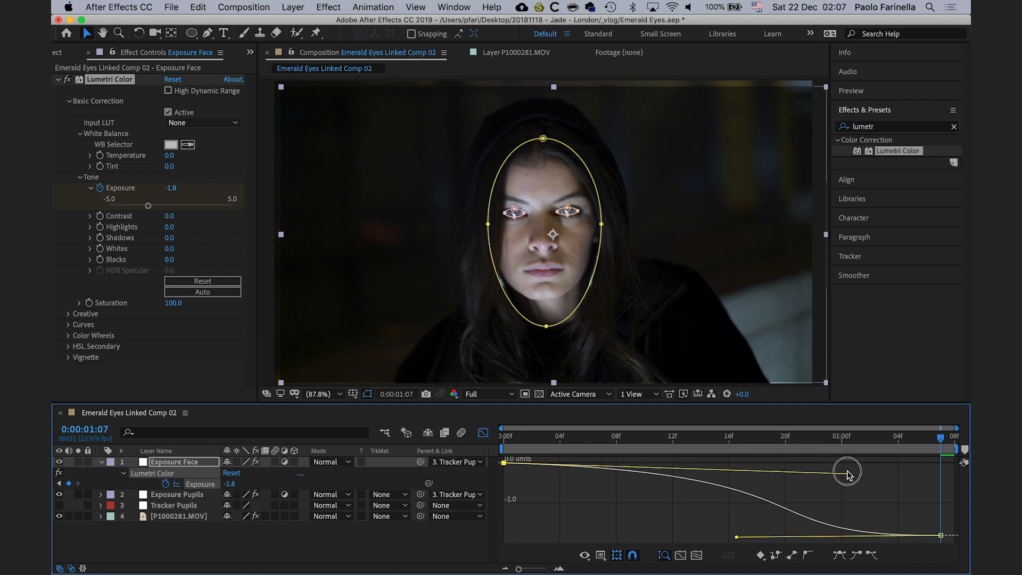